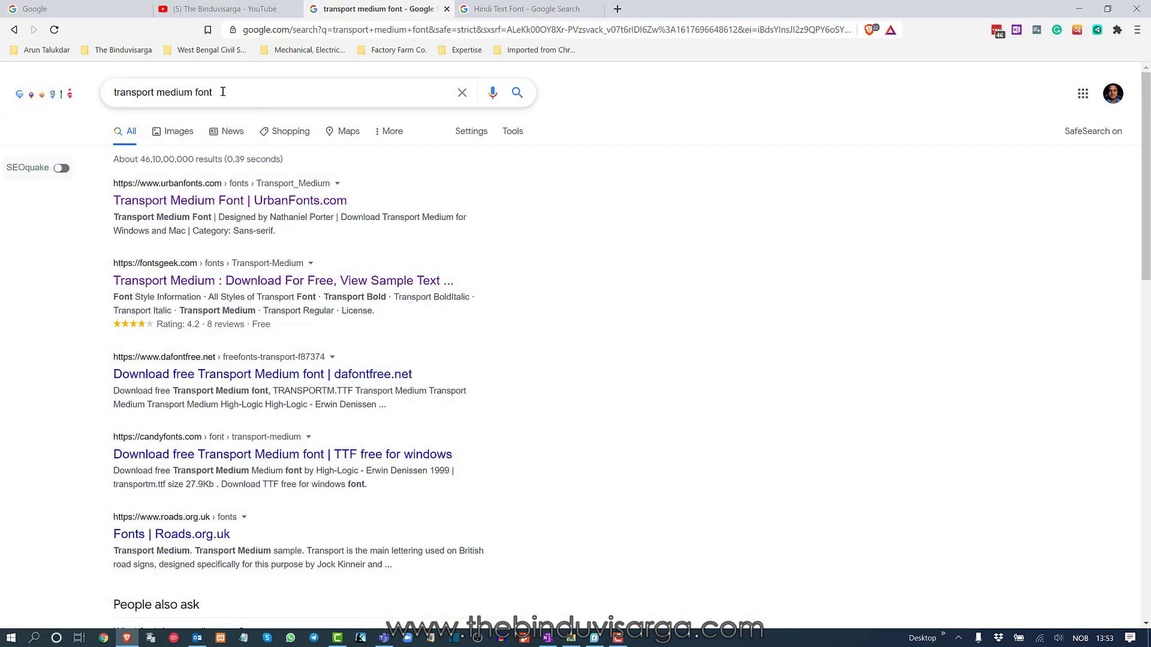
- Open the UrbanFonts page for Transport Medium in a new tab from the "transport medium font" search results
click(493, 9)
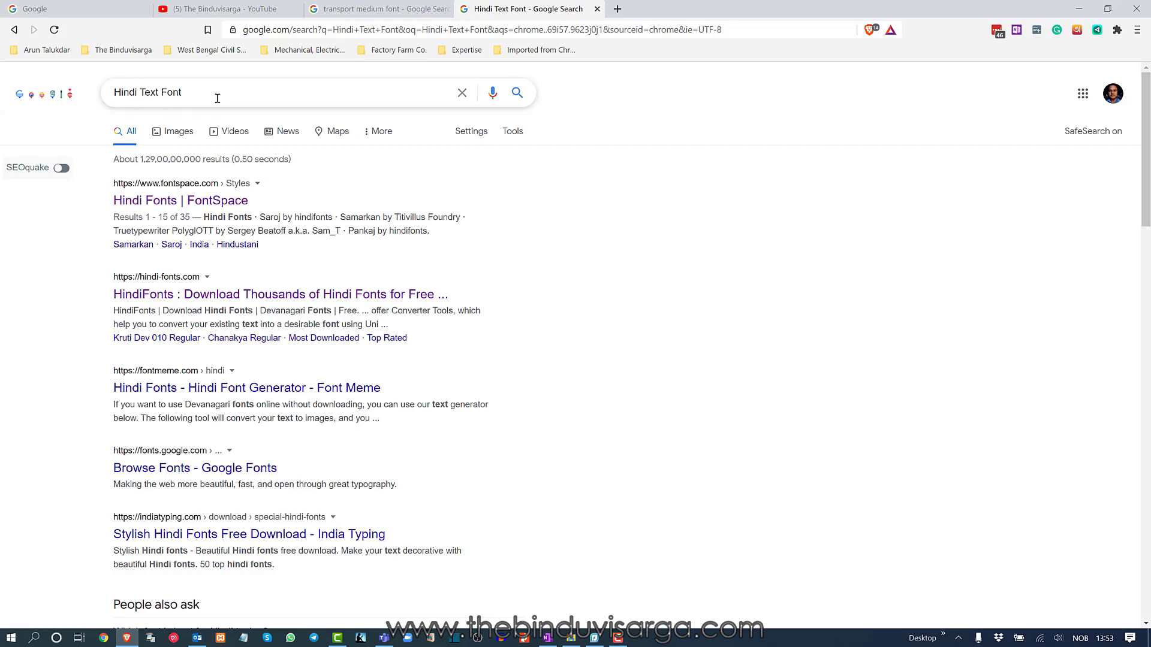
click(383, 9)
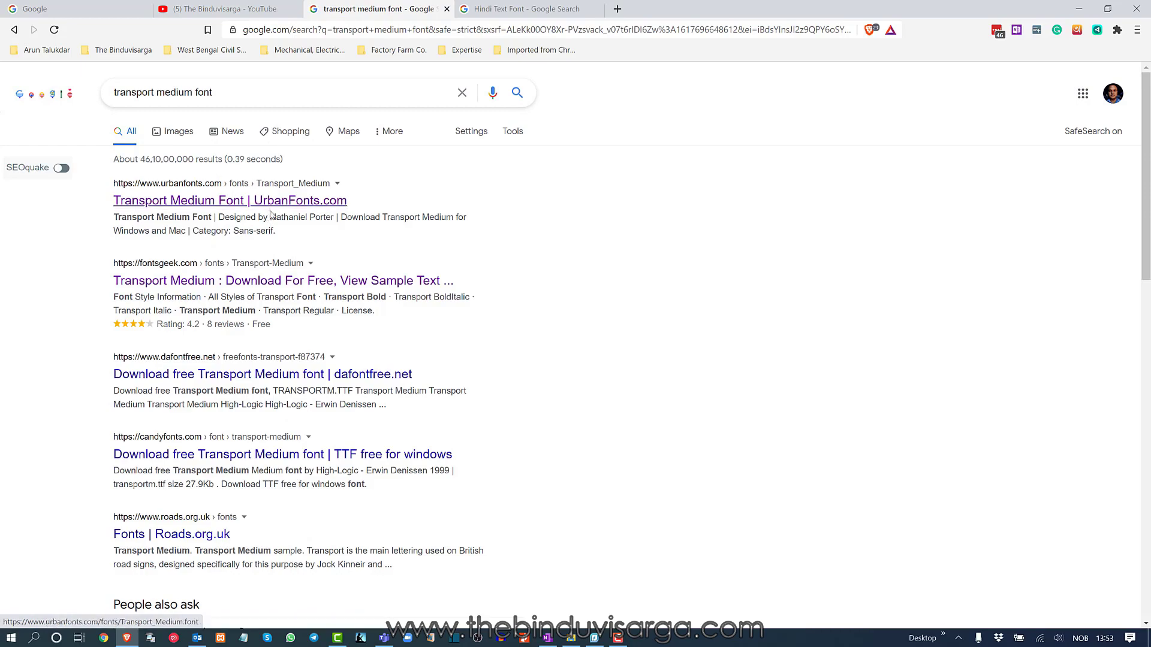
scroll(238, 347, down, 5)
scroll(238, 346, up, 5)
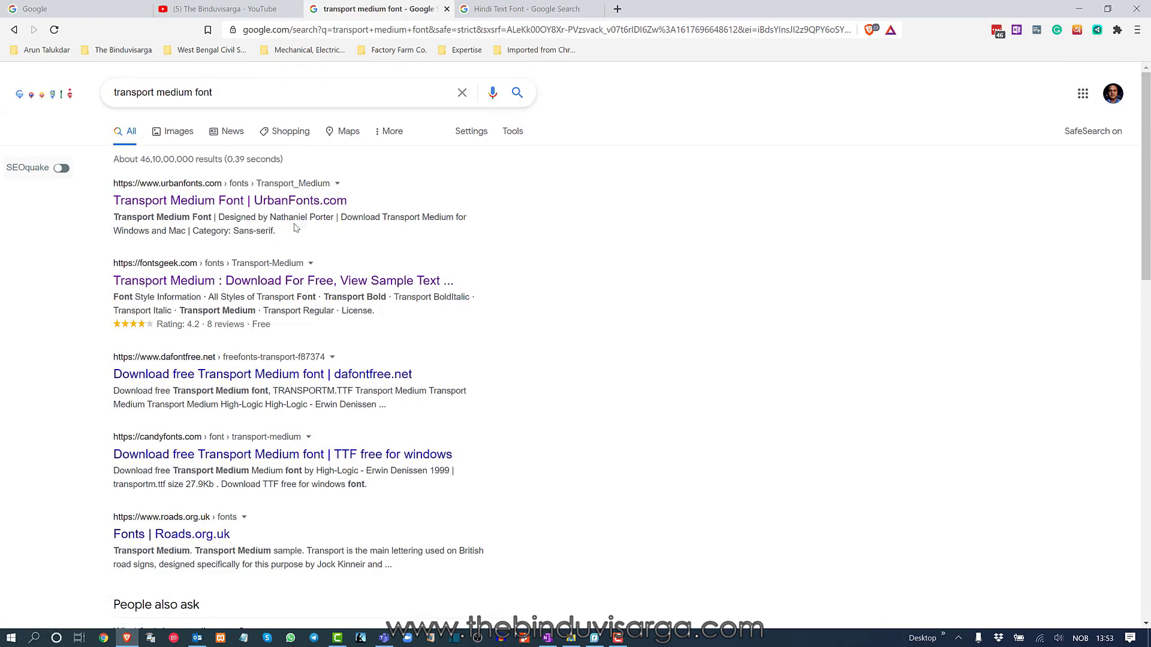
right_click(334, 200)
click(399, 208)
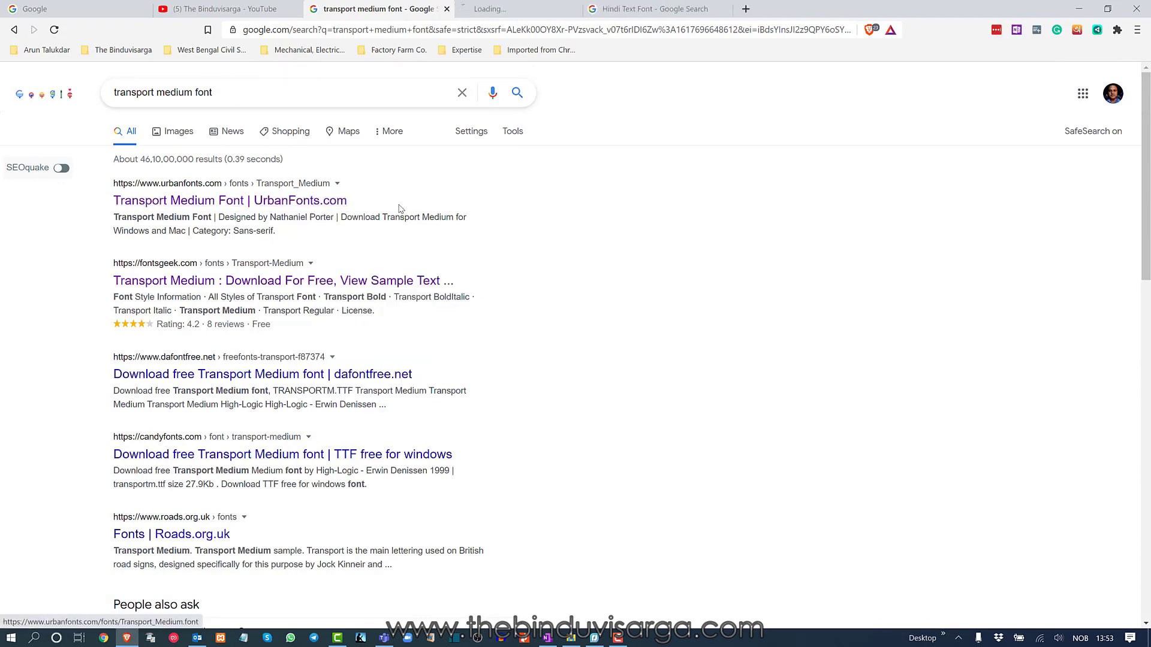
key(ctrl+Tab)
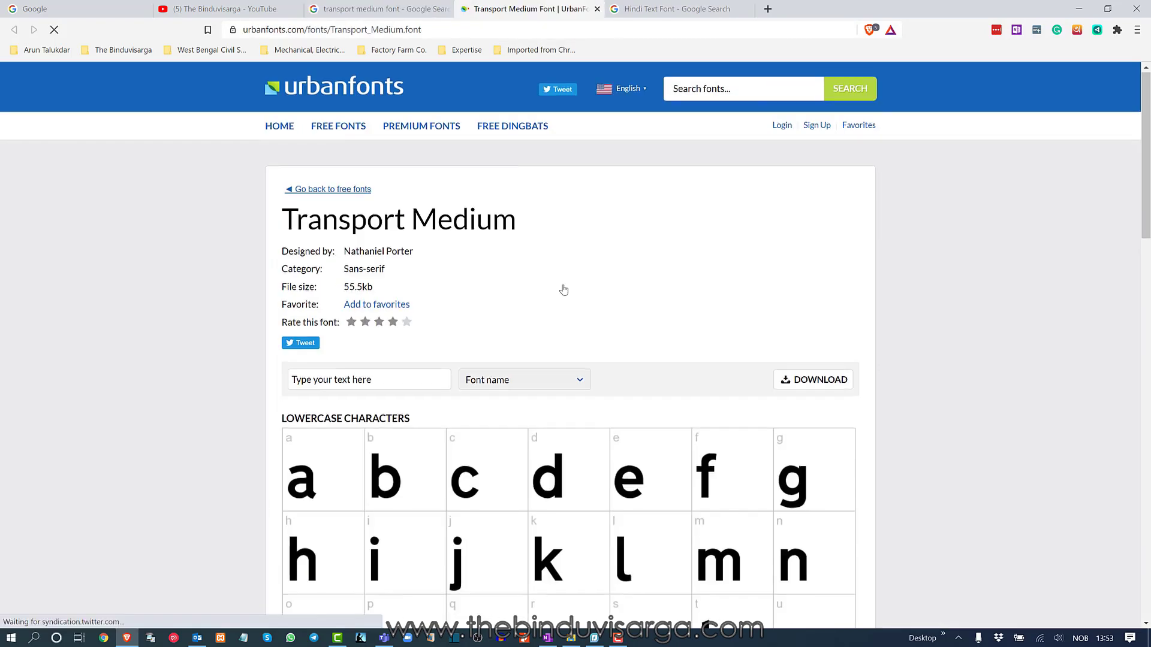
- Download the Transport Medium font as transport_uk.zip and look through the character samples on its page
click(821, 381)
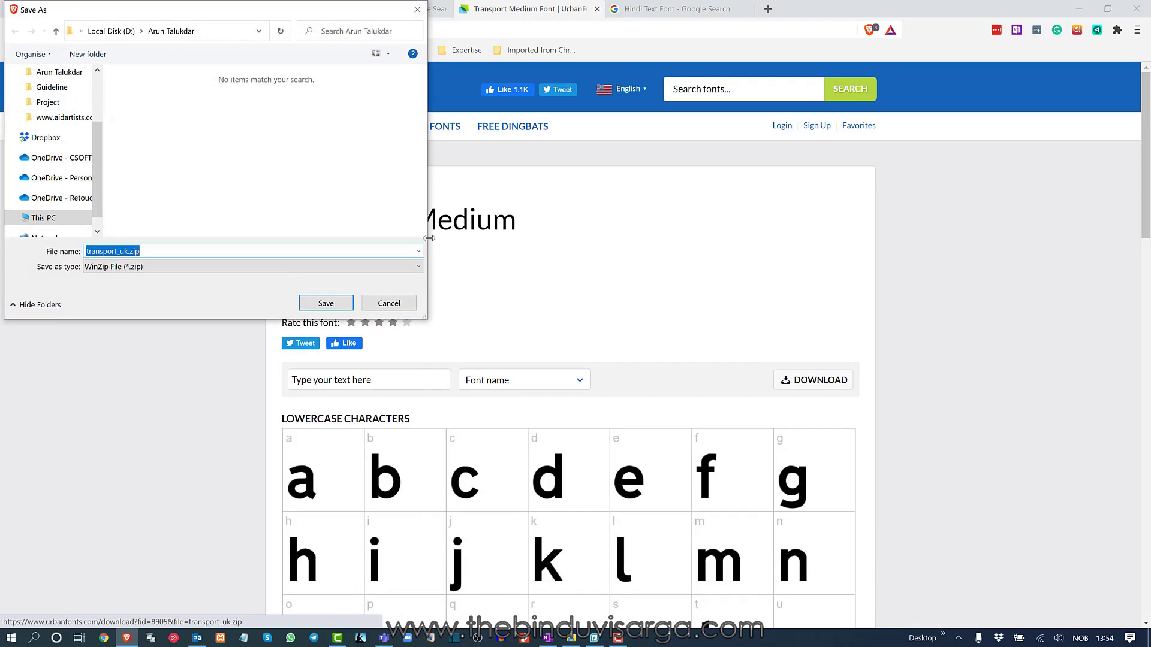
click(325, 303)
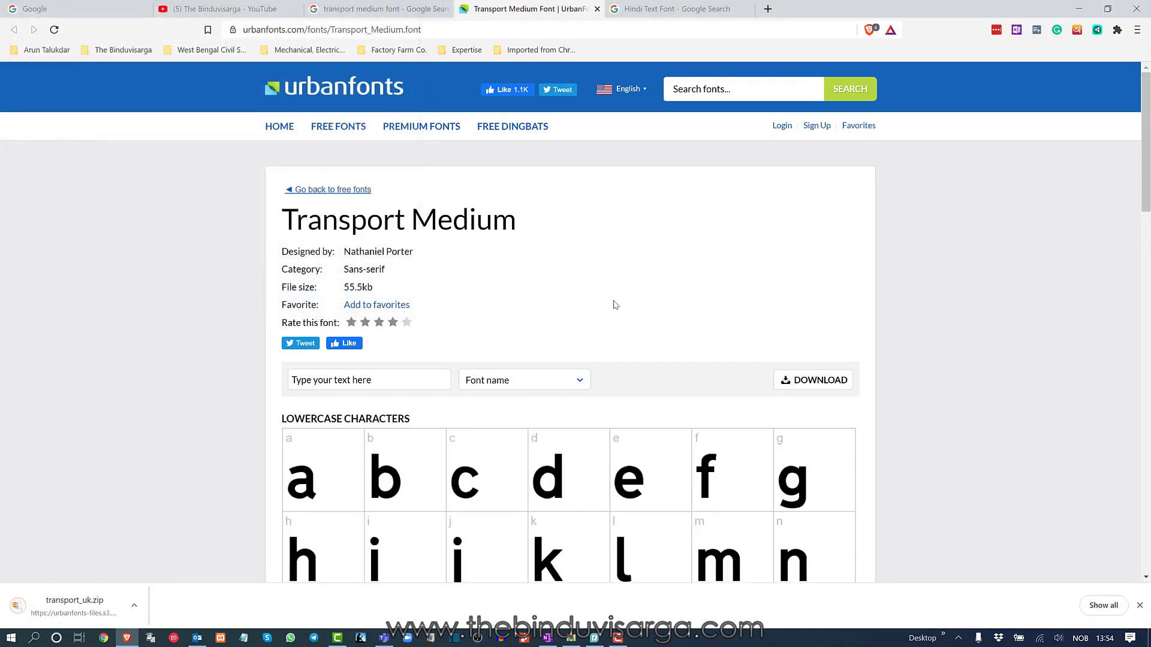
scroll(597, 308, down, 10)
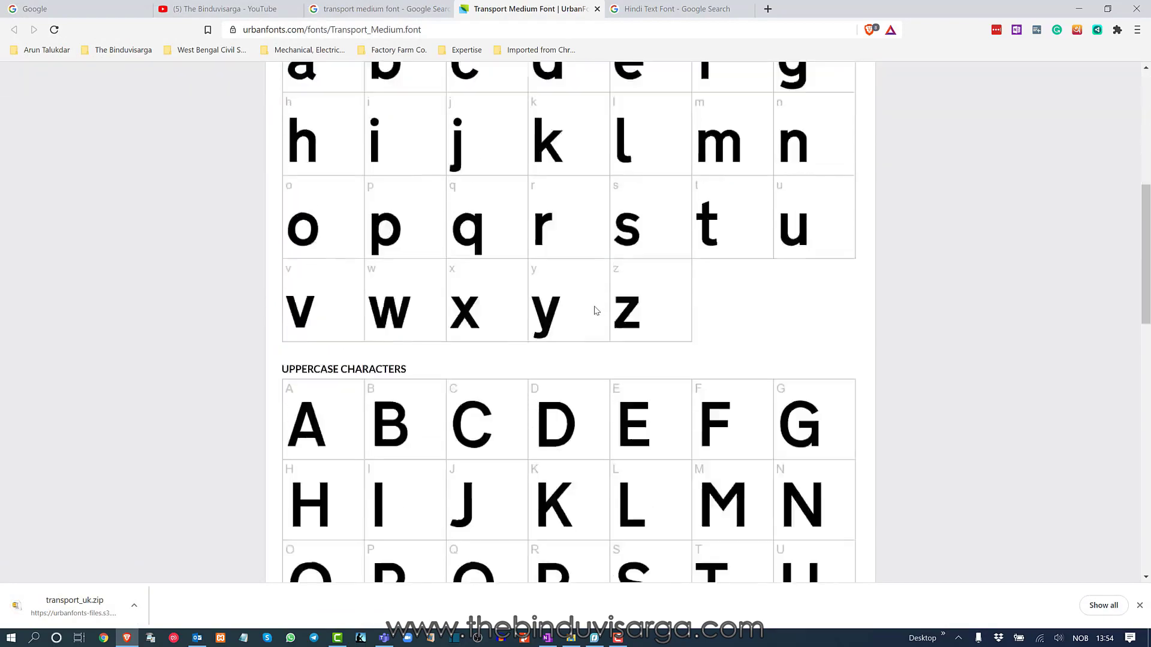
scroll(594, 311, down, 10)
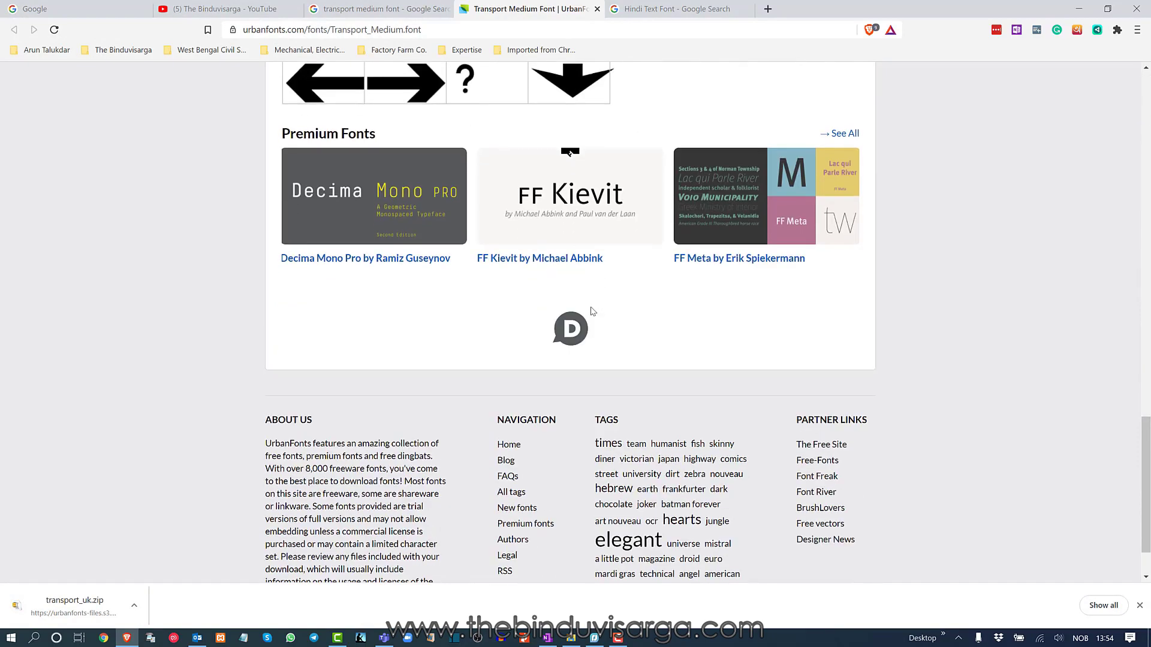
scroll(591, 313, up, 18)
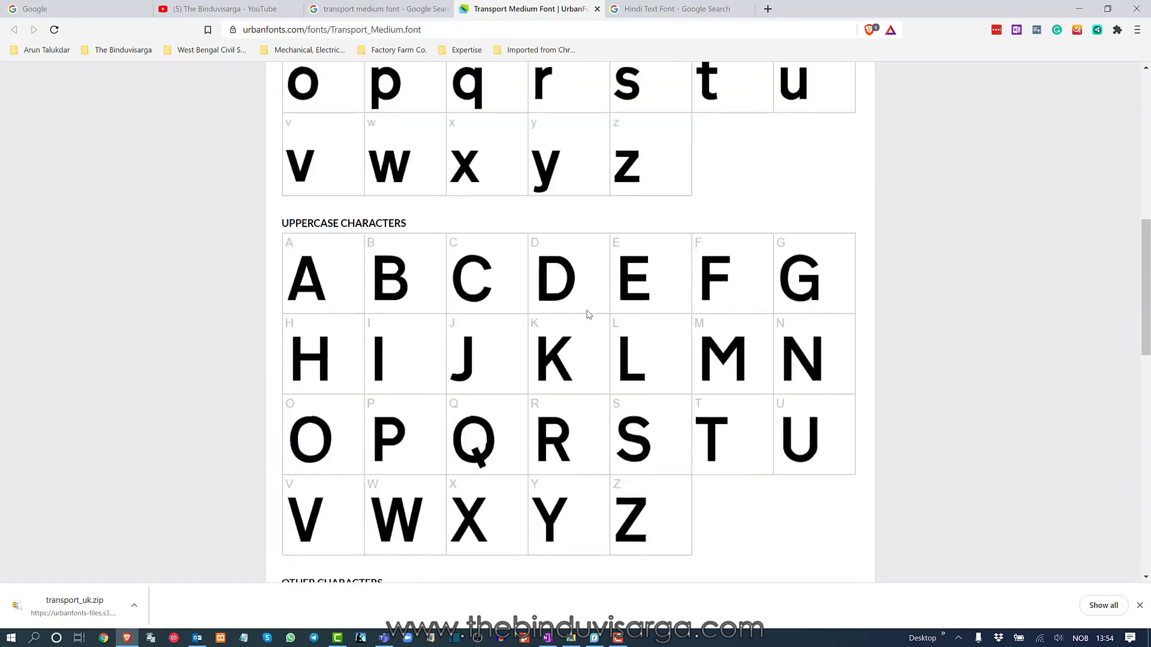
scroll(588, 314, up, 4)
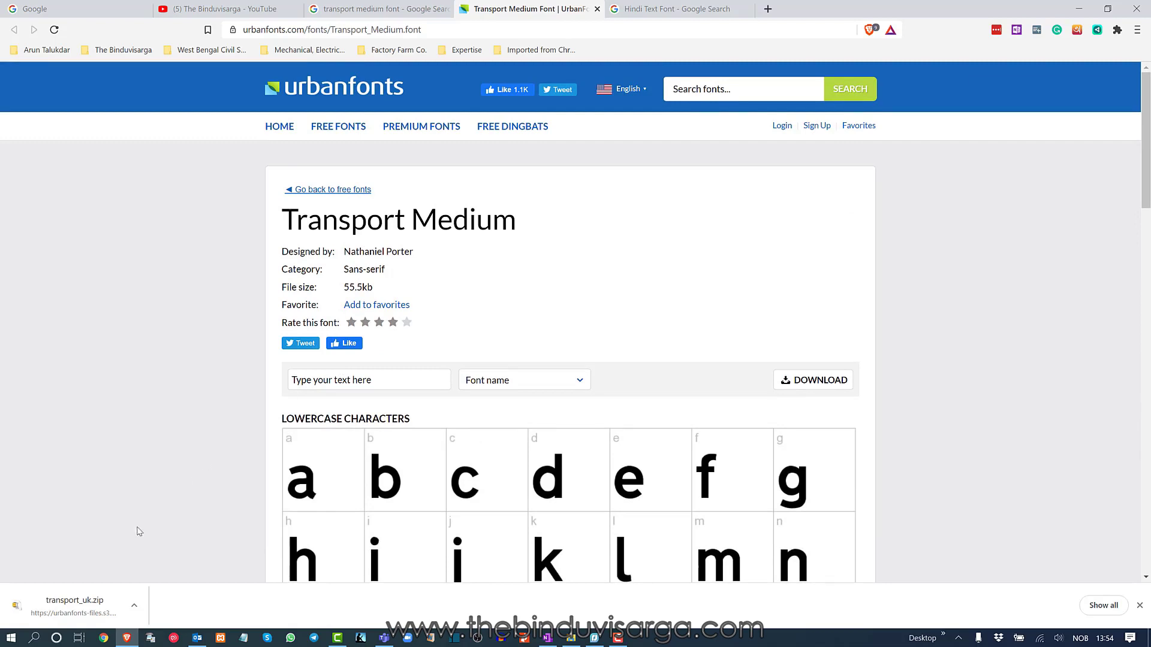
- Show the downloaded transport_uk.zip in its folder and extract it with 7-Zip into a transport_uk subfolder
click(135, 605)
click(180, 560)
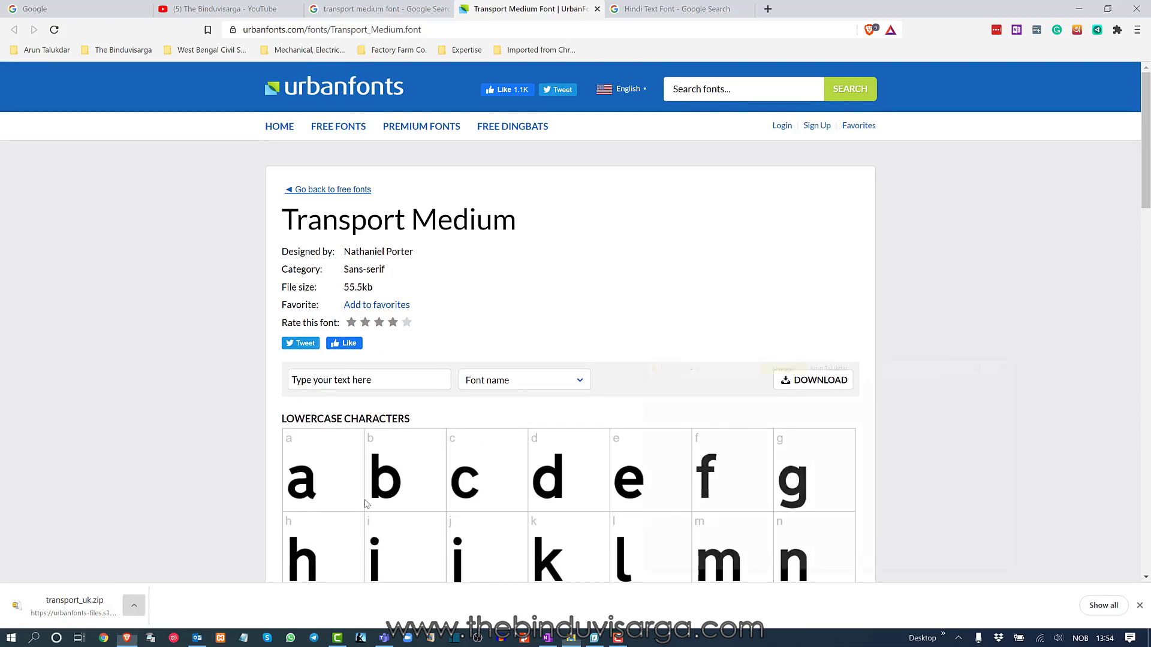
drag(950, 300, 723, 187)
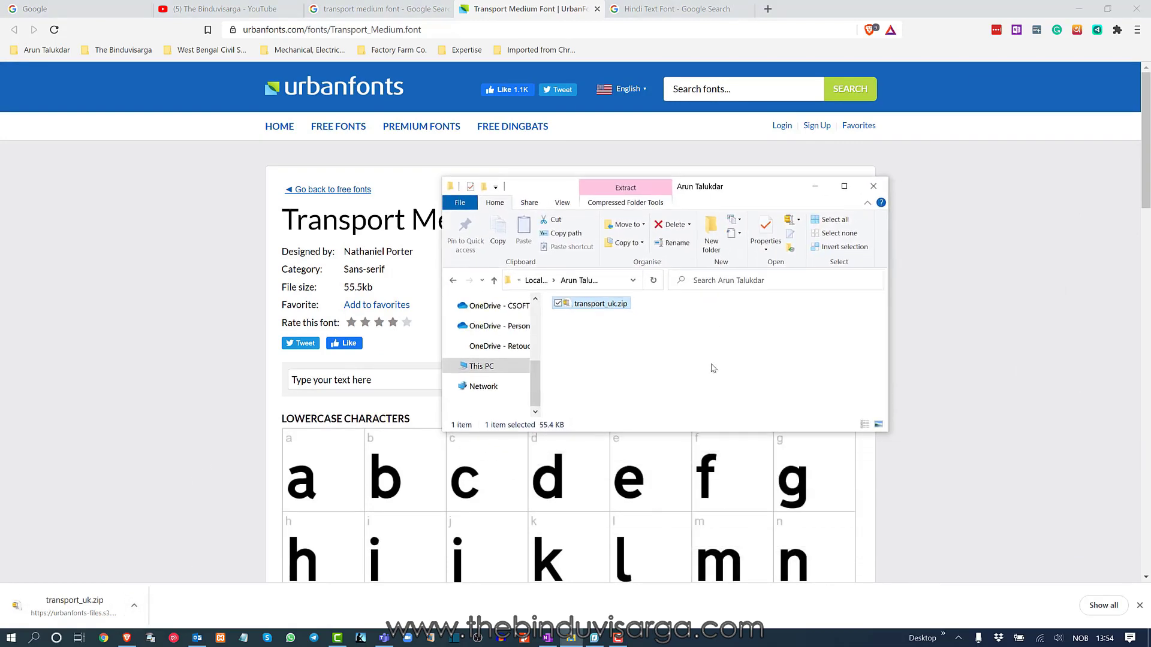
click(628, 334)
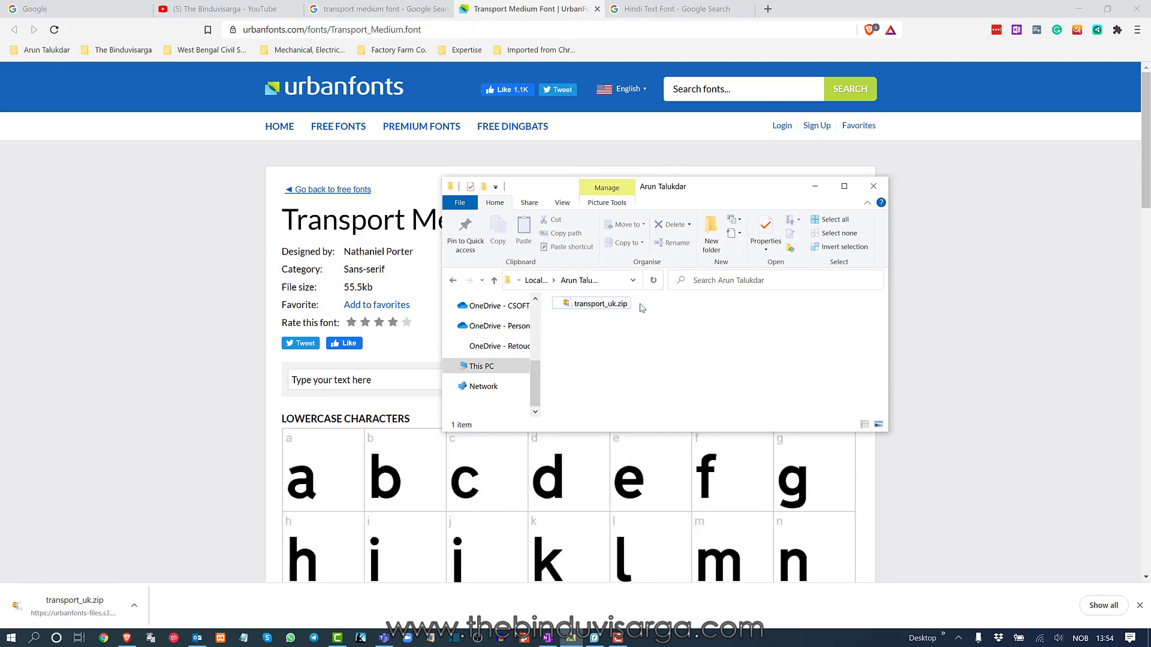
right_click(601, 306)
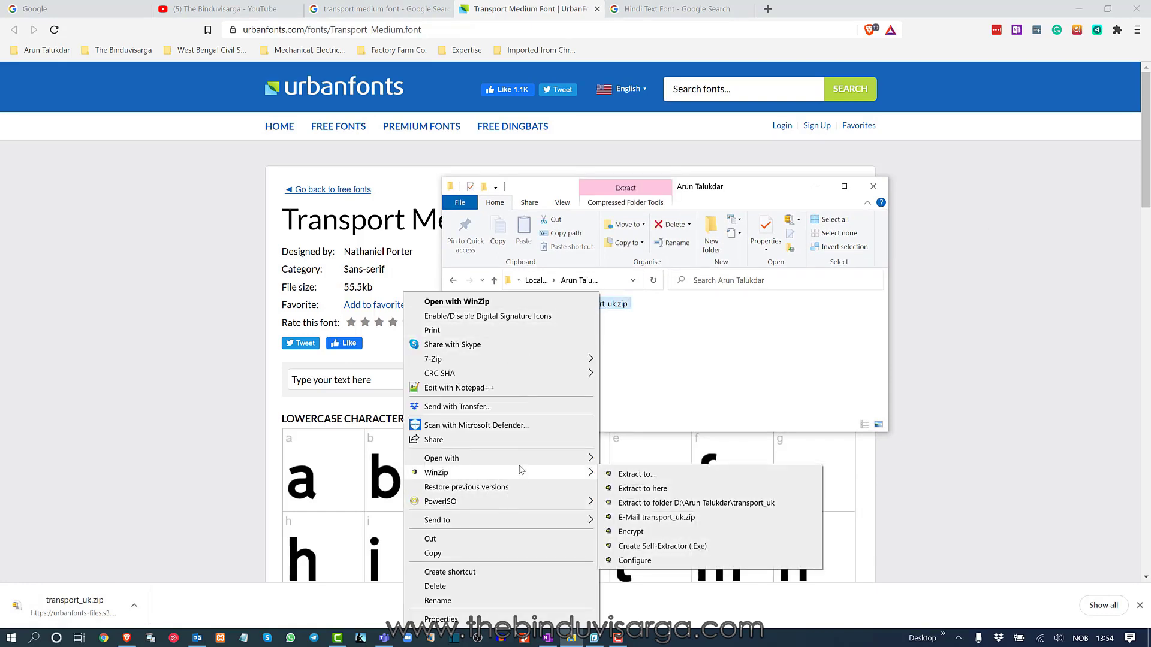
mouse_move(510, 364)
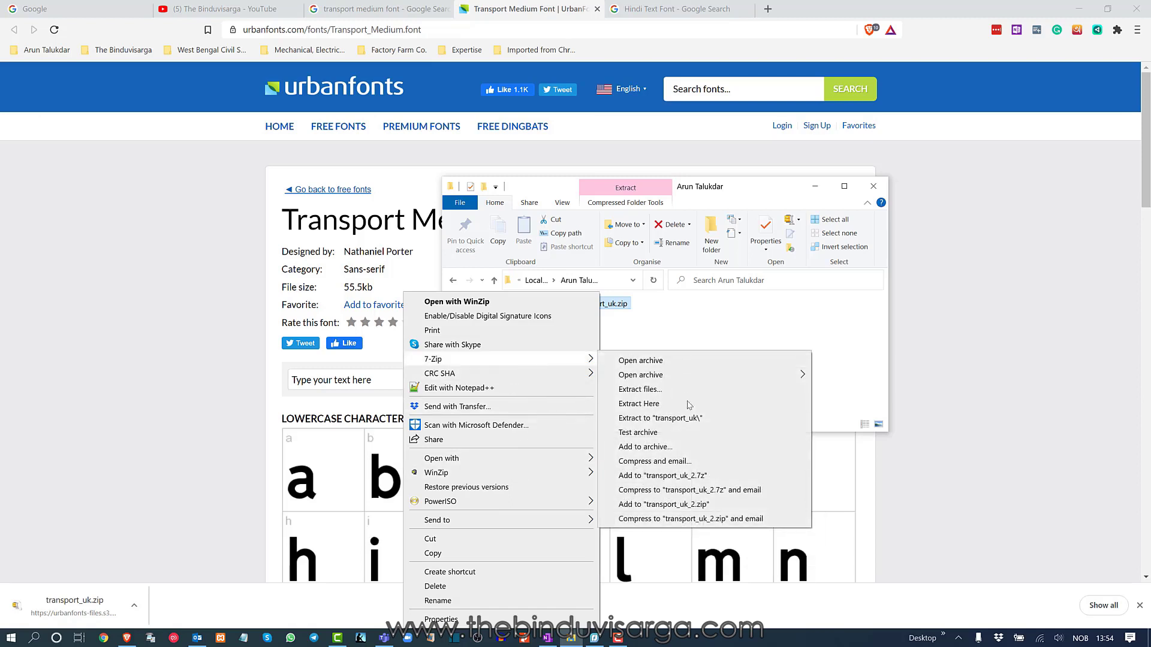
click(687, 420)
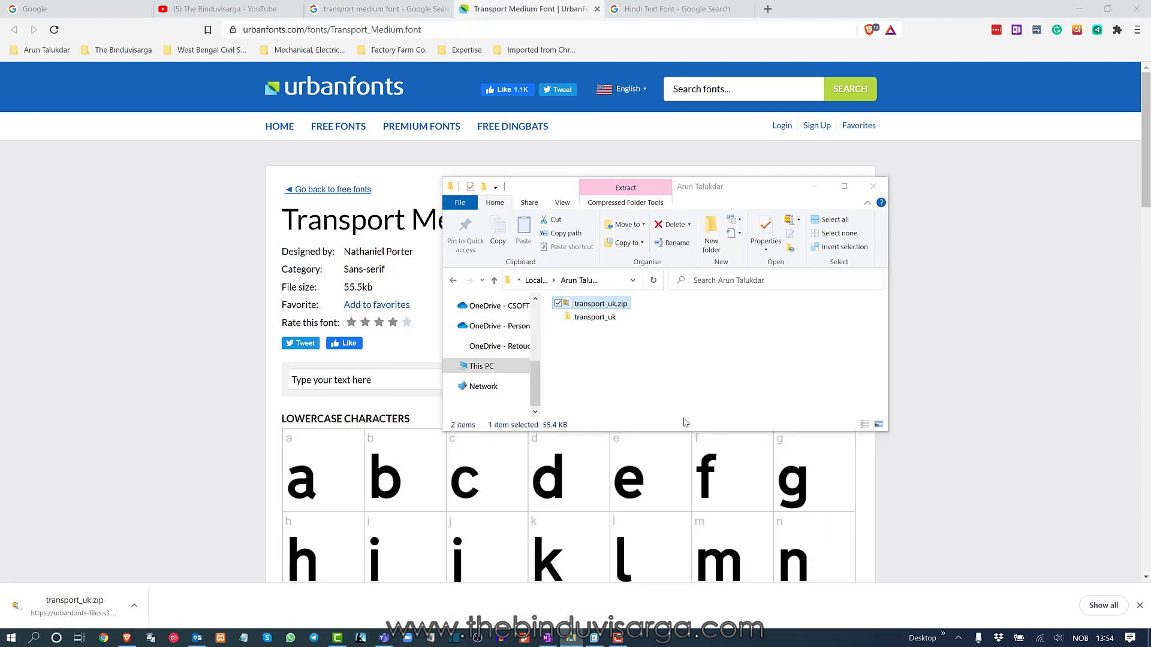
- Open the hindi-fonts.com site in a new tab from the "Hindi Text Font" search results
click(689, 8)
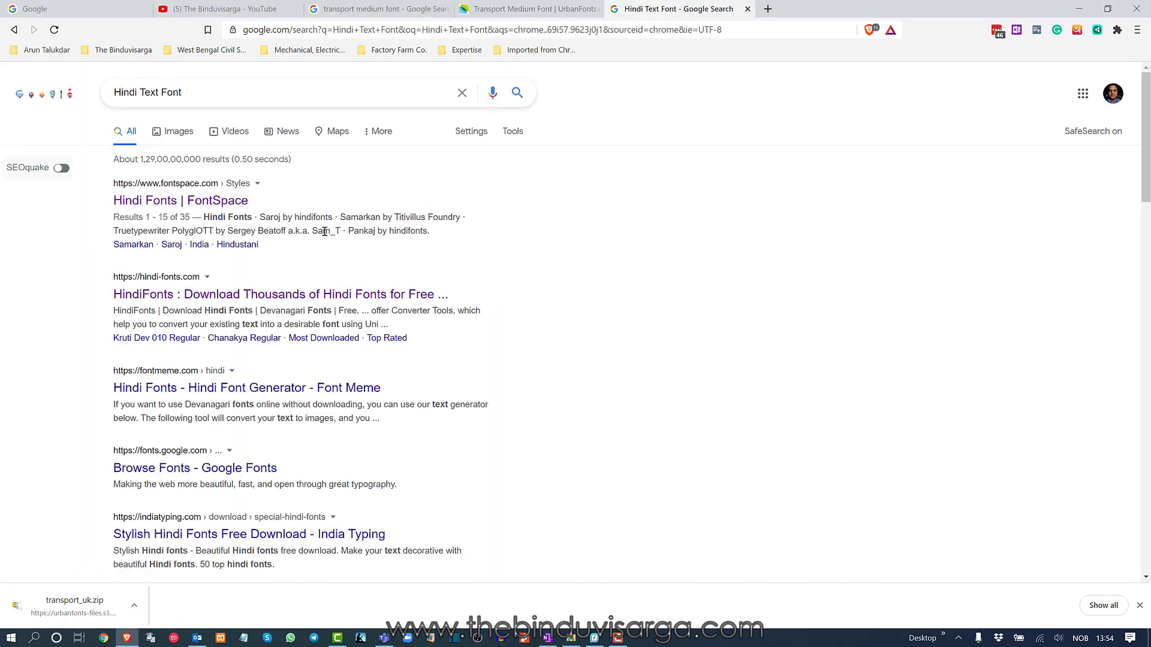
scroll(324, 232, down, 1)
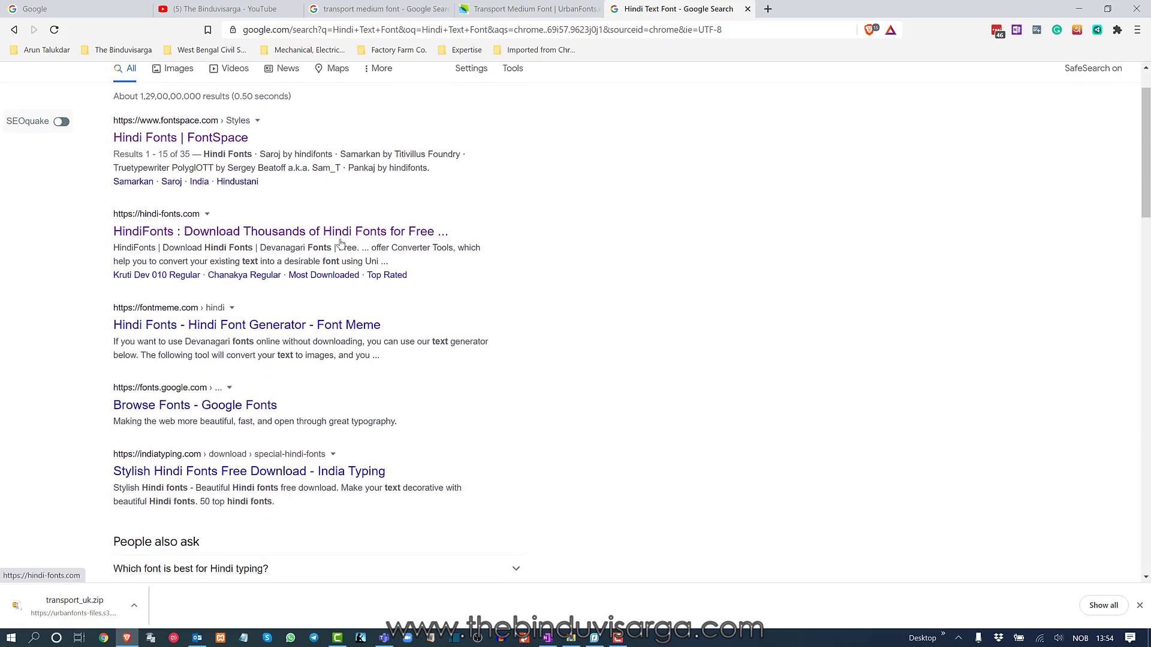
right_click(380, 234)
click(456, 239)
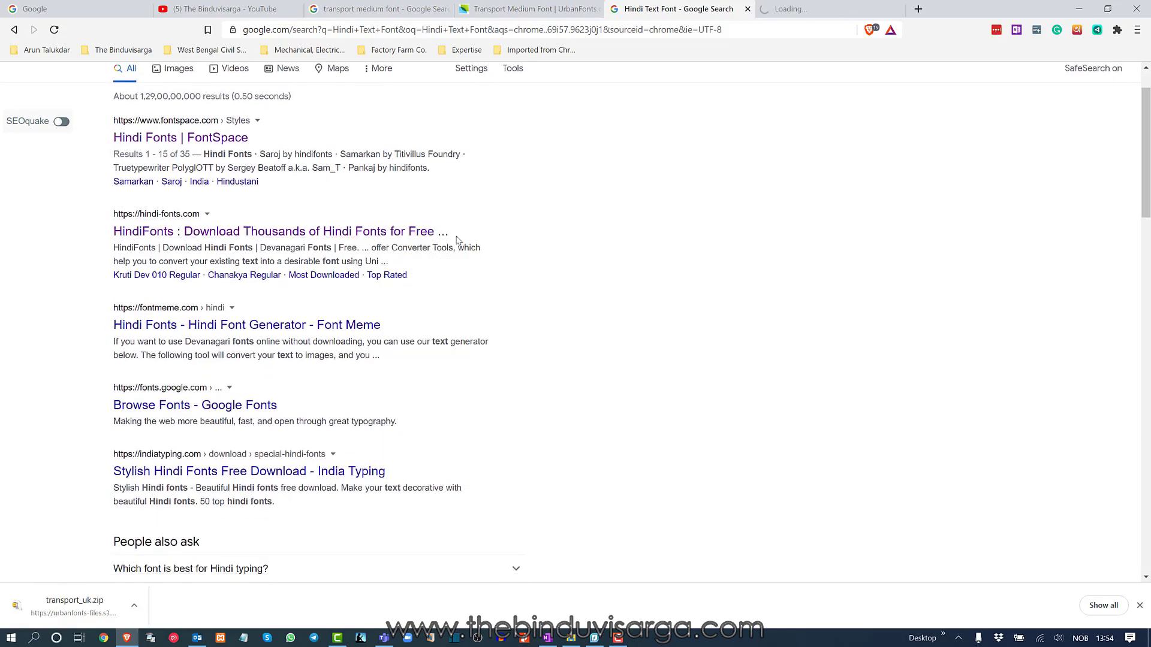
click(821, 10)
- Download the Kruti Dev 010 Regular font and save it as Kruti Dev 010 Regular.zip
scroll(579, 274, down, 10)
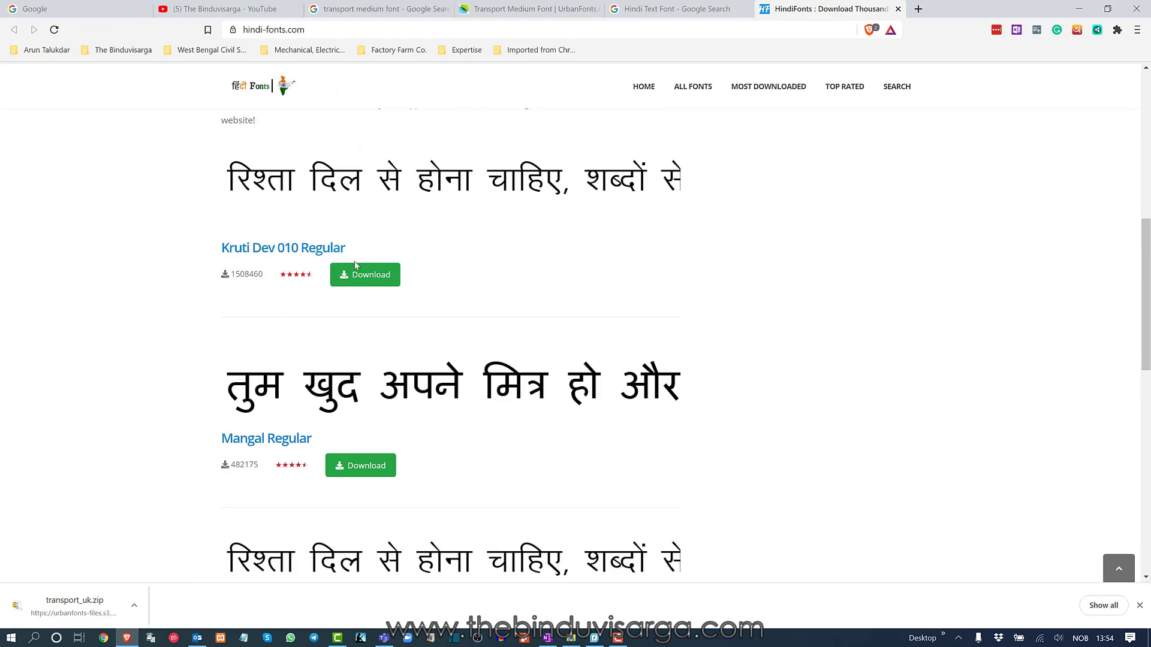
click(361, 275)
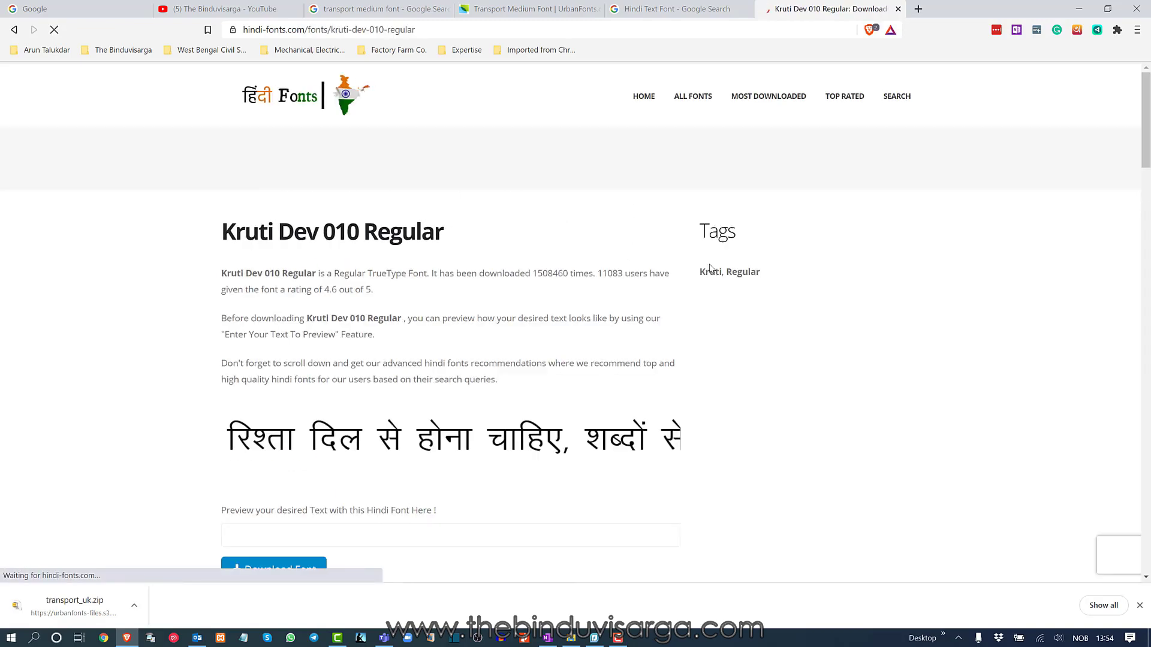
scroll(669, 264, down, 3)
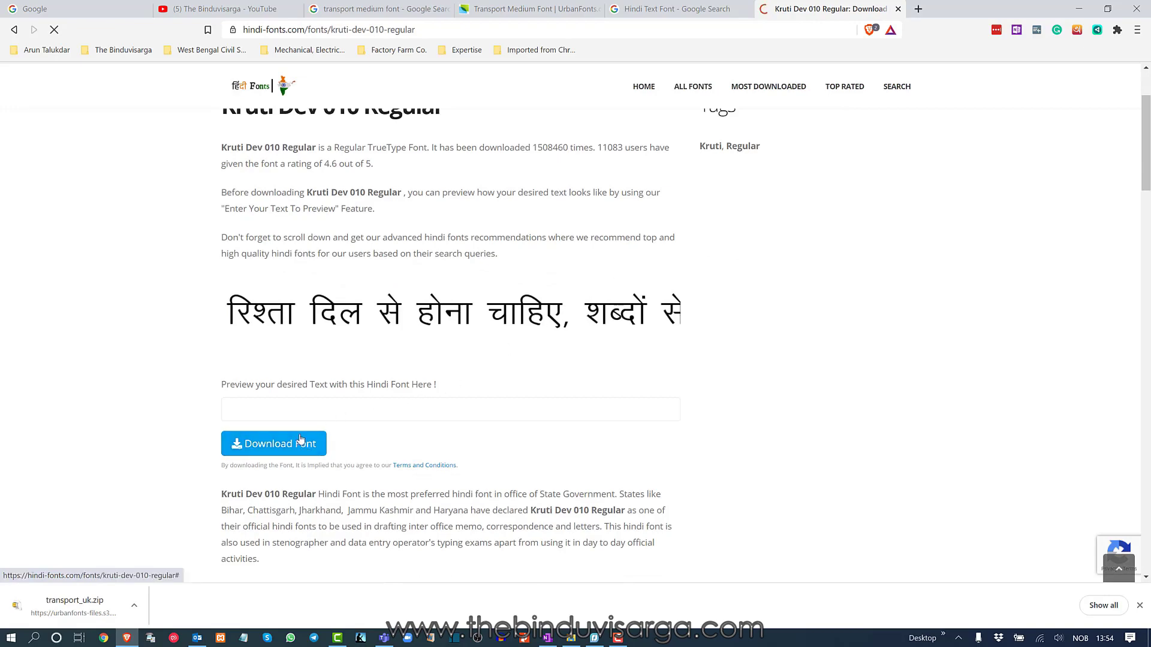
click(322, 433)
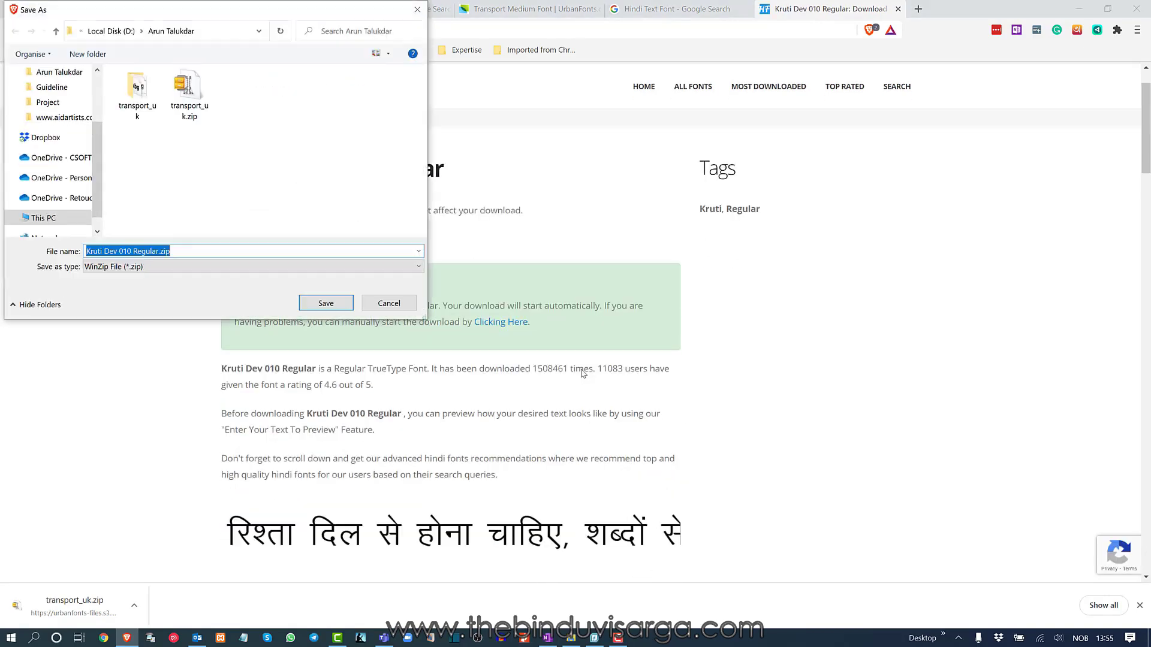
click(332, 305)
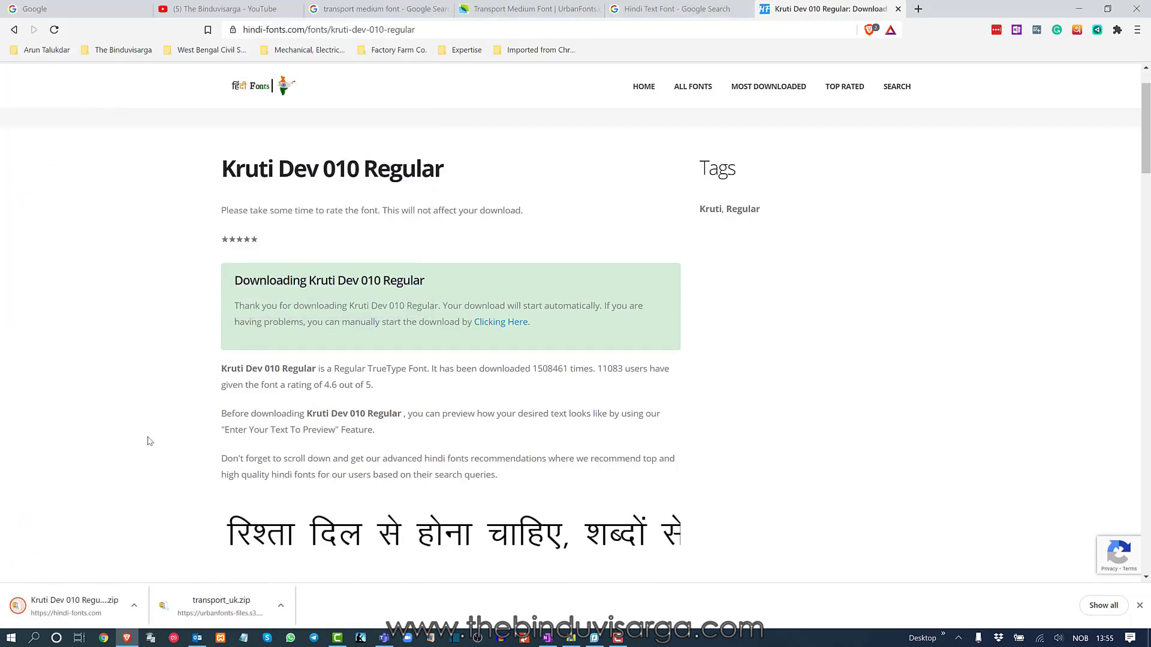
- Show Kruti Dev 010 Regular.zip in its folder and extract it with 7-Zip into a Kruti Dev 010 Regular subfolder
click(133, 606)
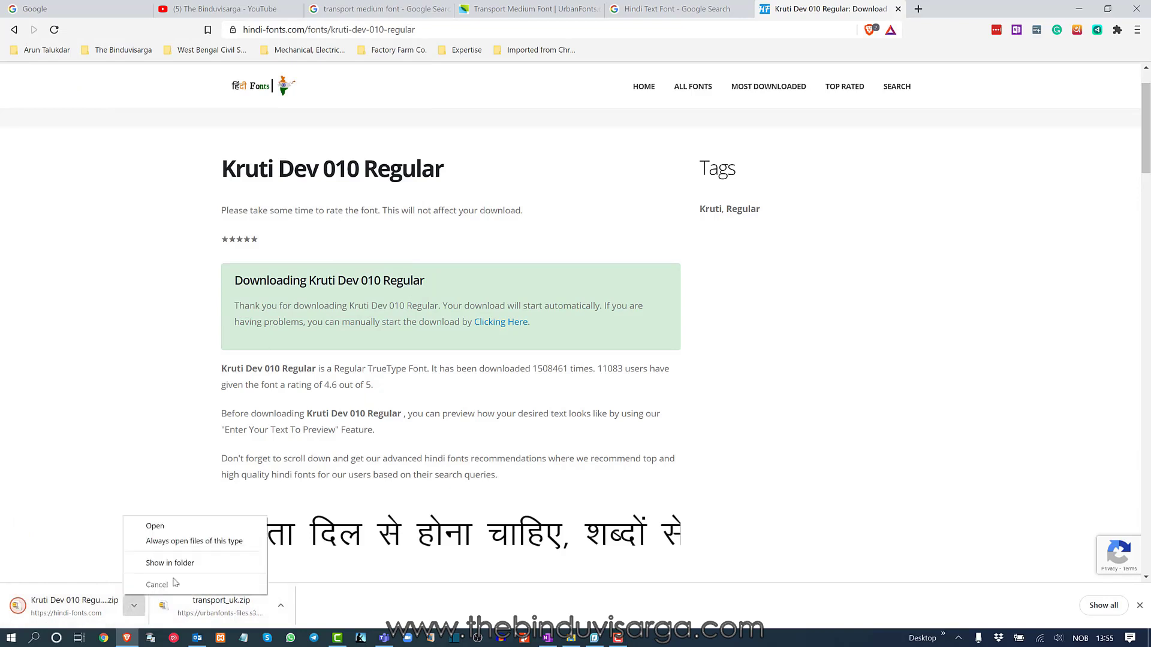
click(218, 563)
right_click(644, 317)
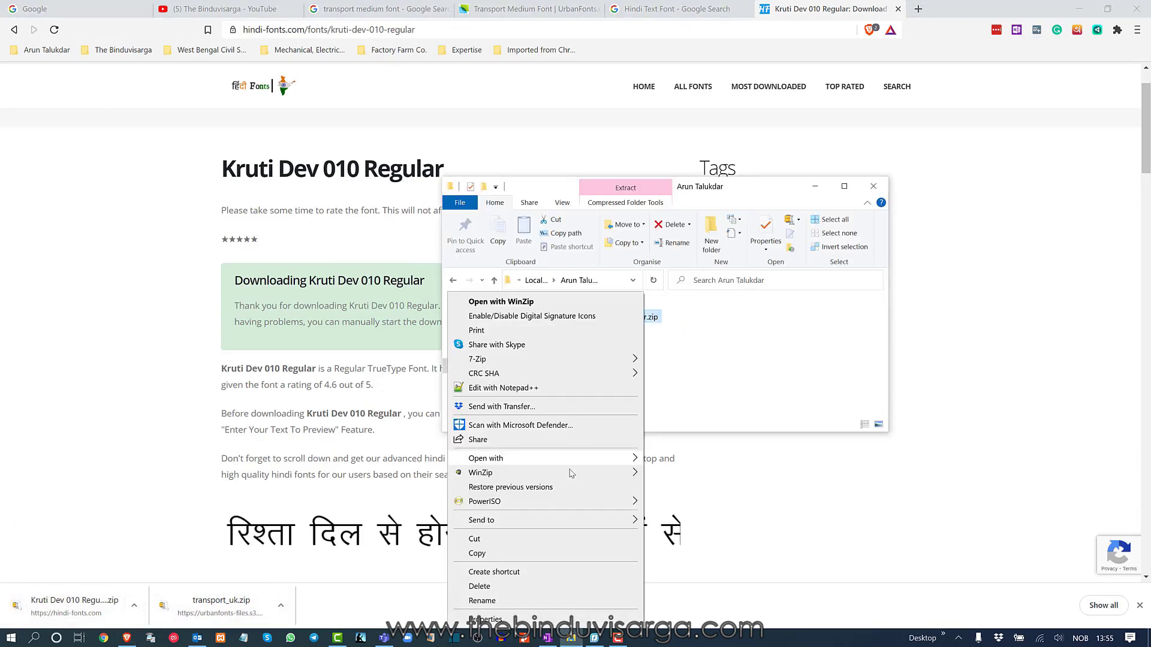
mouse_move(569, 475)
mouse_move(599, 359)
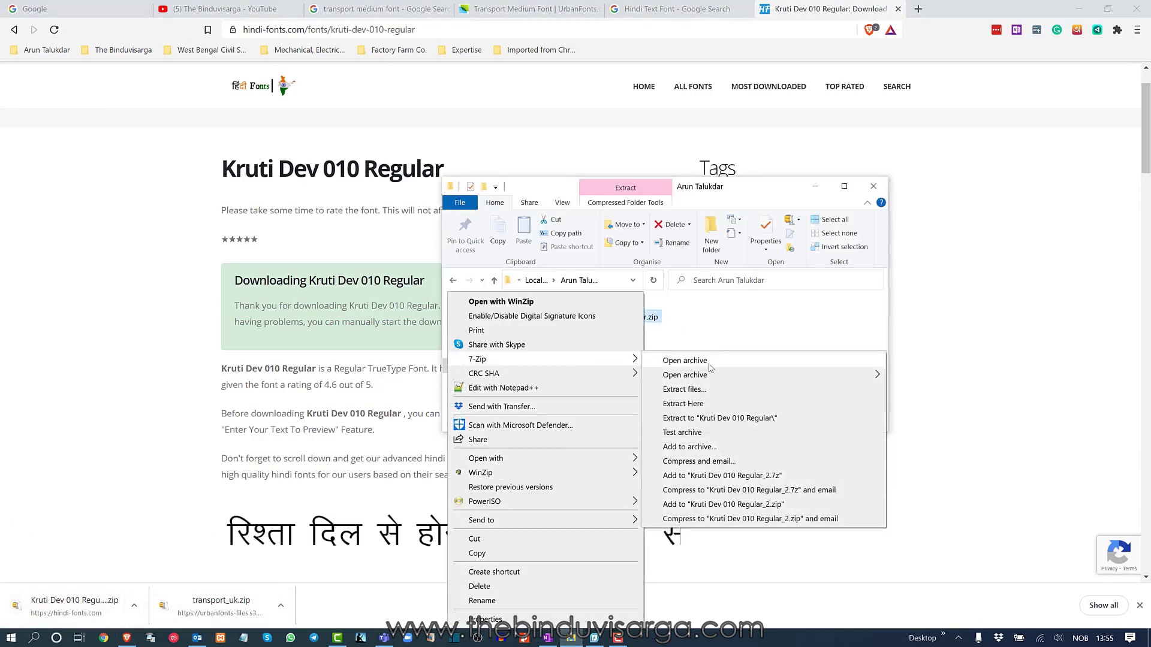
click(720, 420)
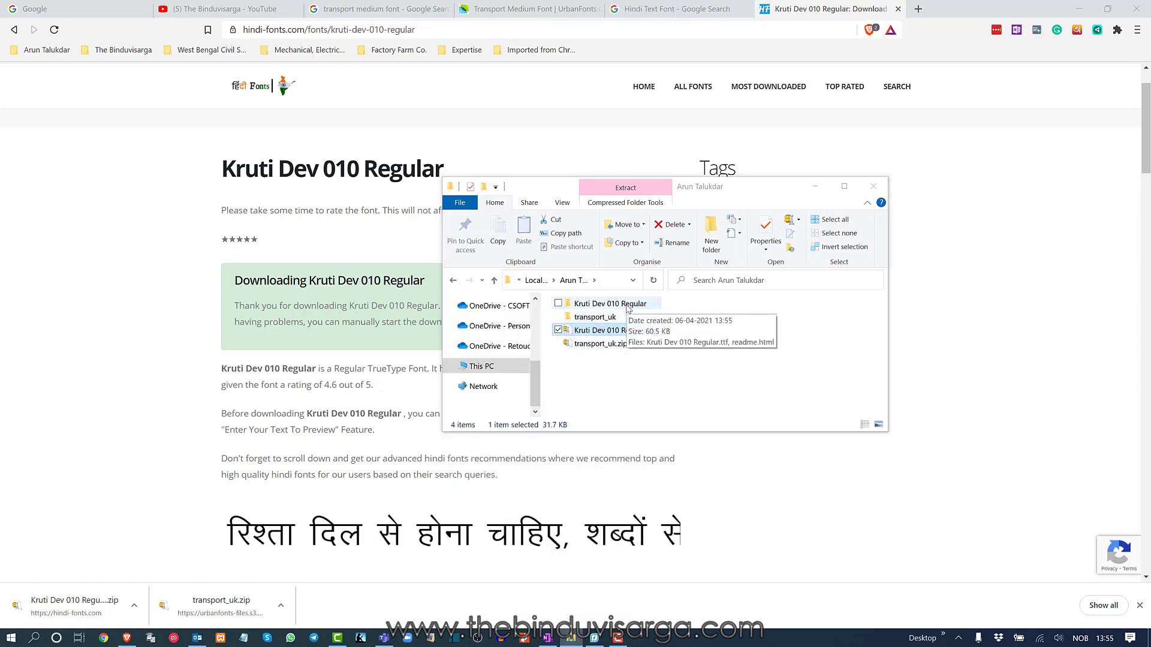
- Check the extracted files in the Kruti Dev 010 Regular folder and then in the transport_uk folder
double_click(628, 308)
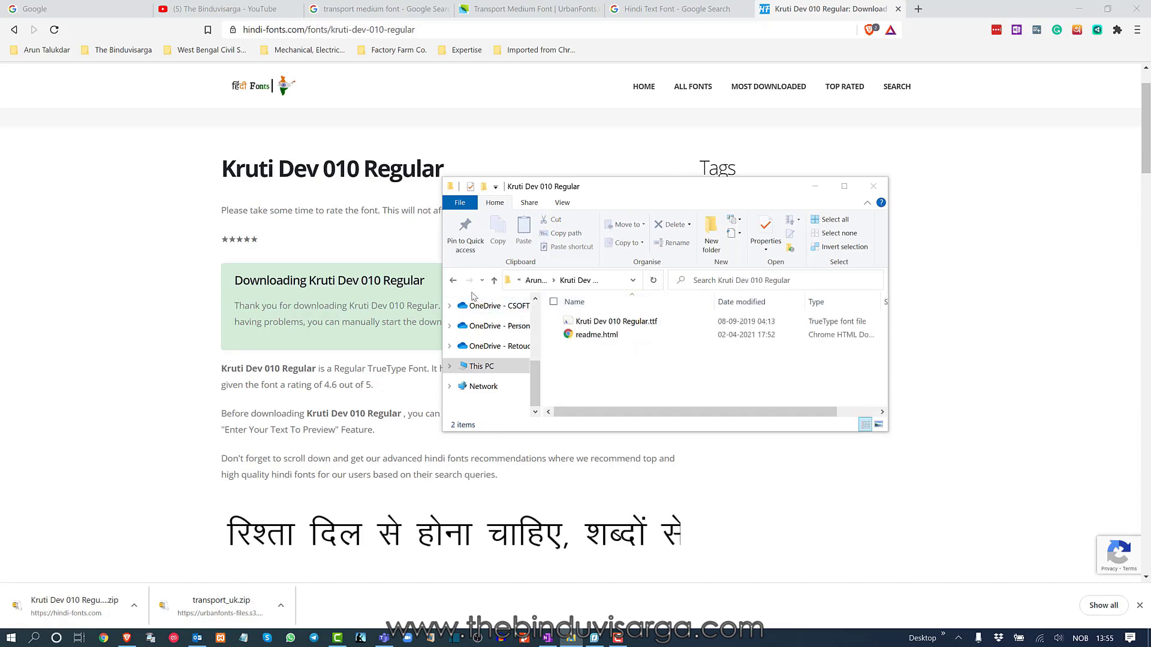
click(454, 281)
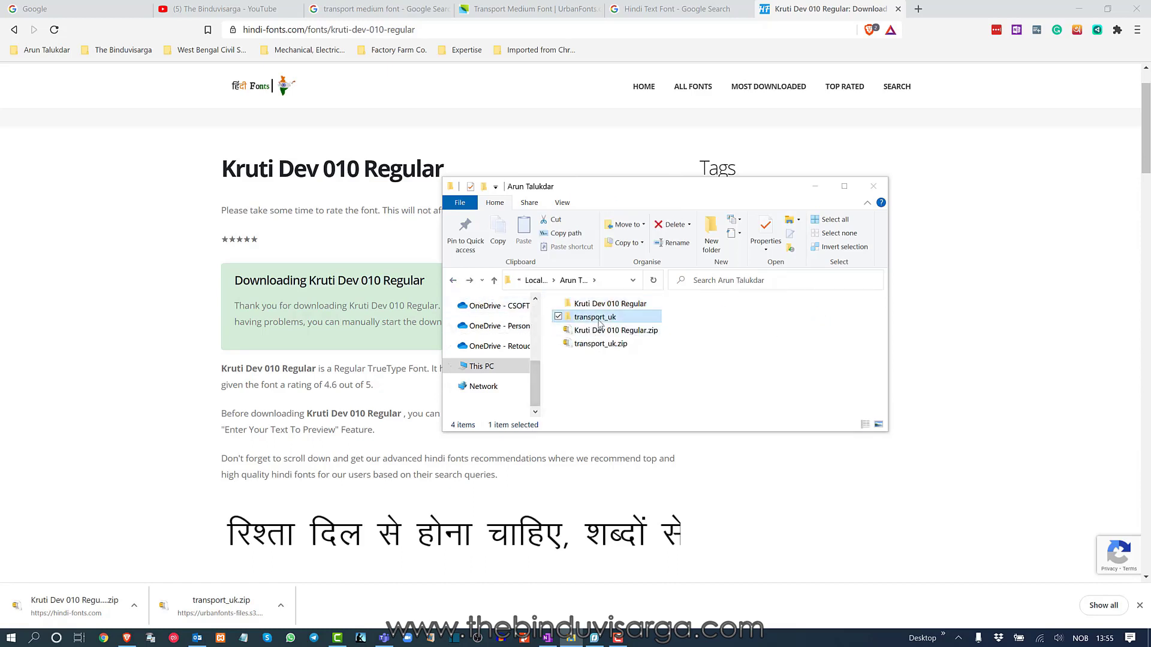
double_click(593, 334)
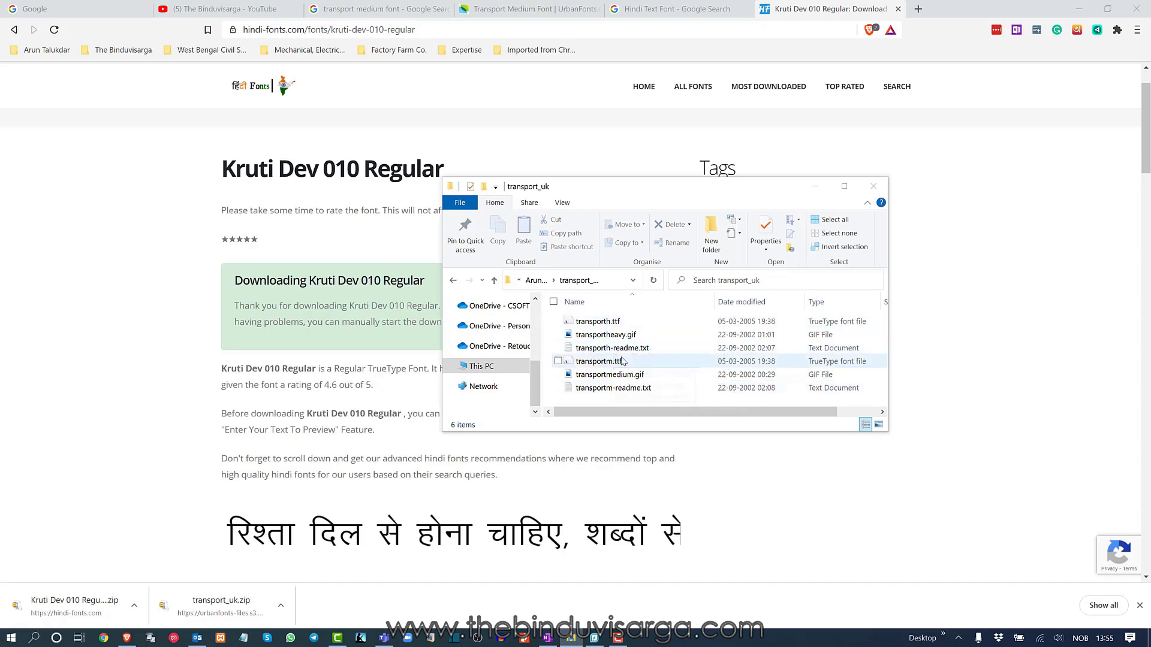
- Minimize the browser window and search Windows for "control" to open the Control Panel
click(1078, 8)
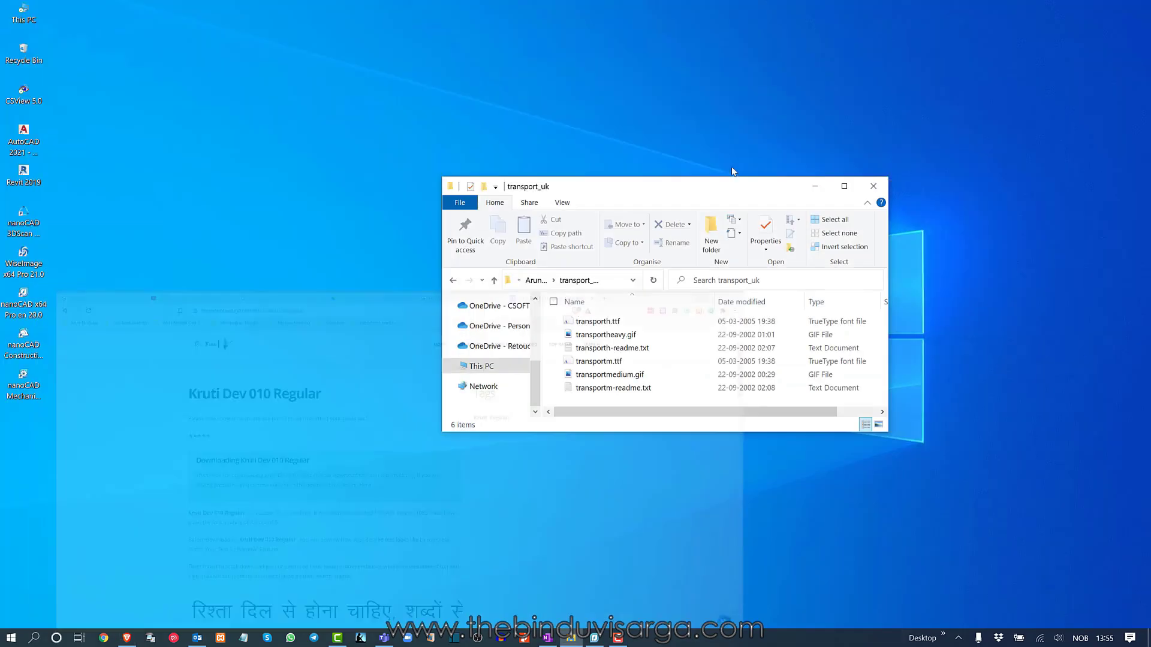
click(12, 639)
click(31, 641)
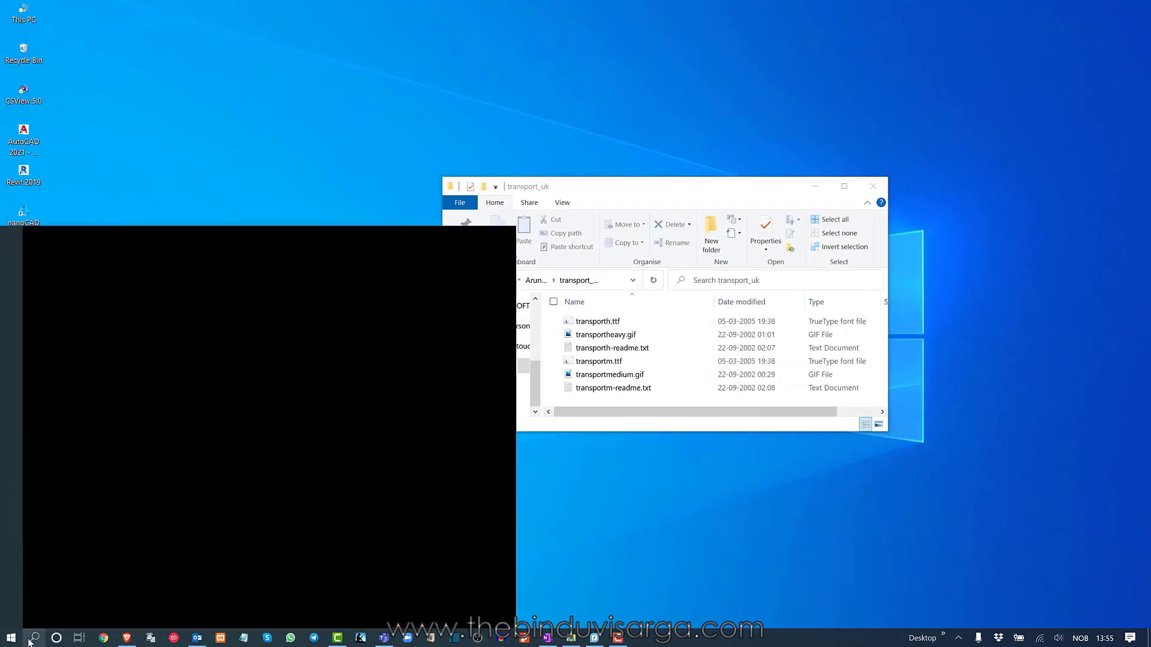
text(control)
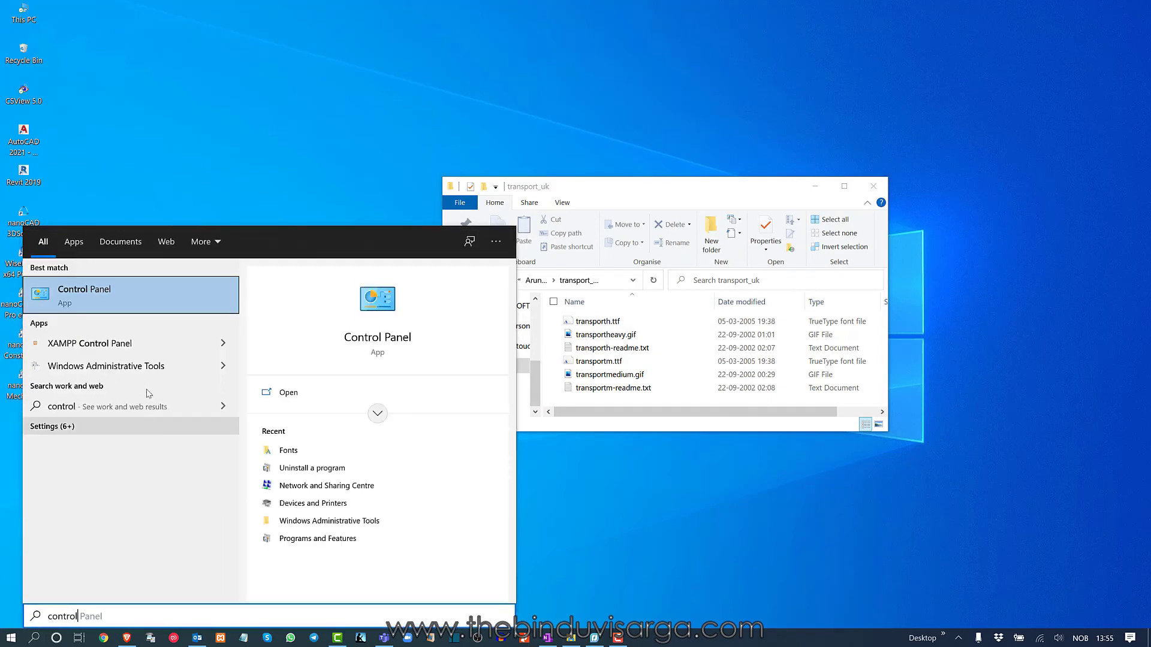
click(149, 293)
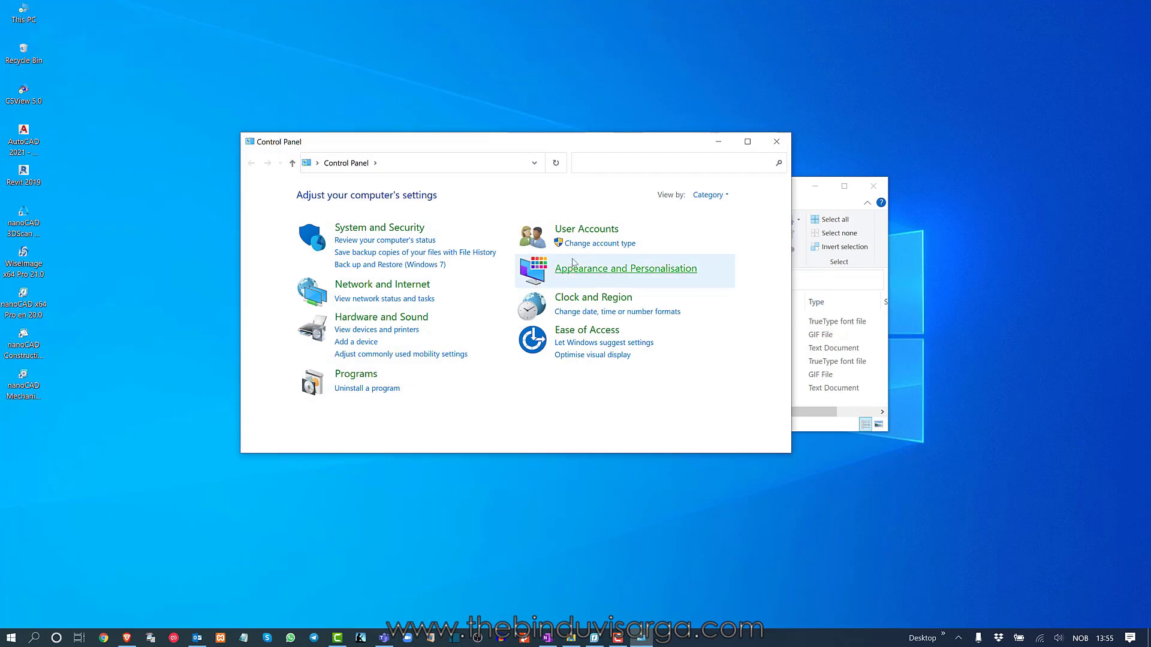
- Show the Control Panel items as small icons and open Fonts to browse the installed fonts
click(709, 197)
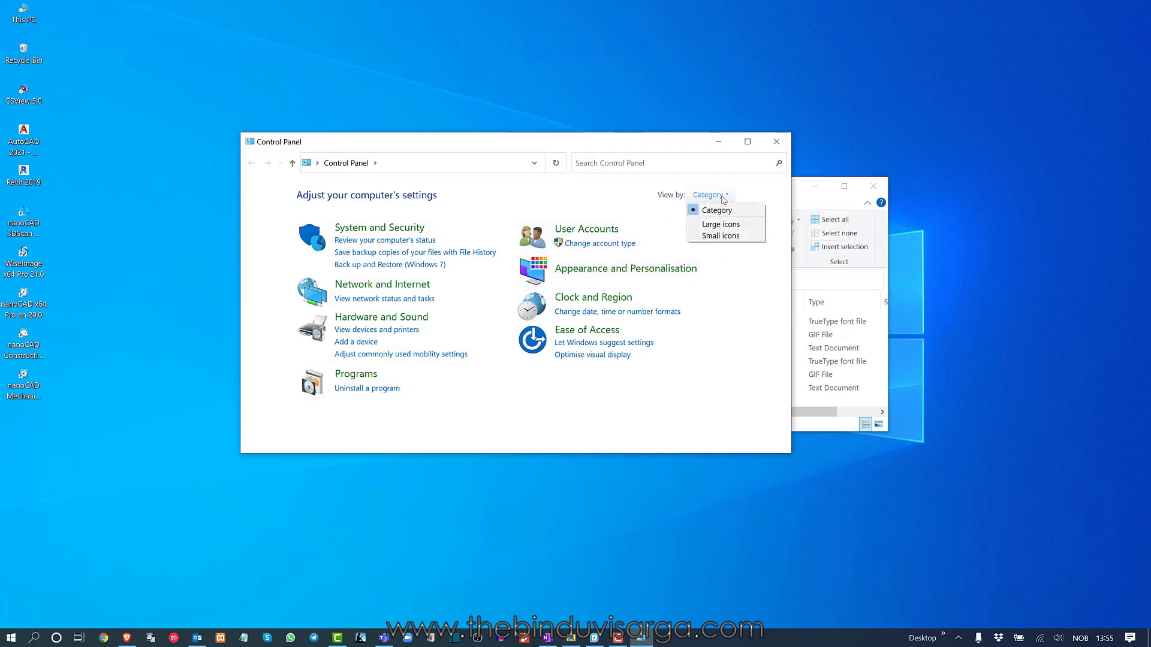
click(730, 237)
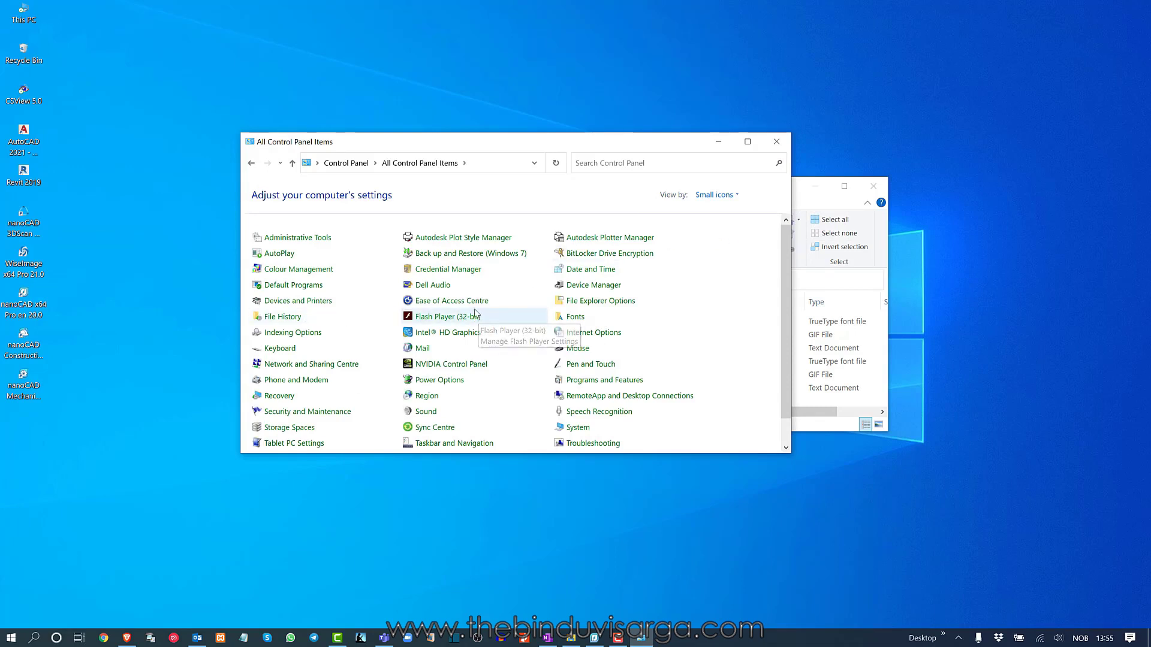
click(573, 321)
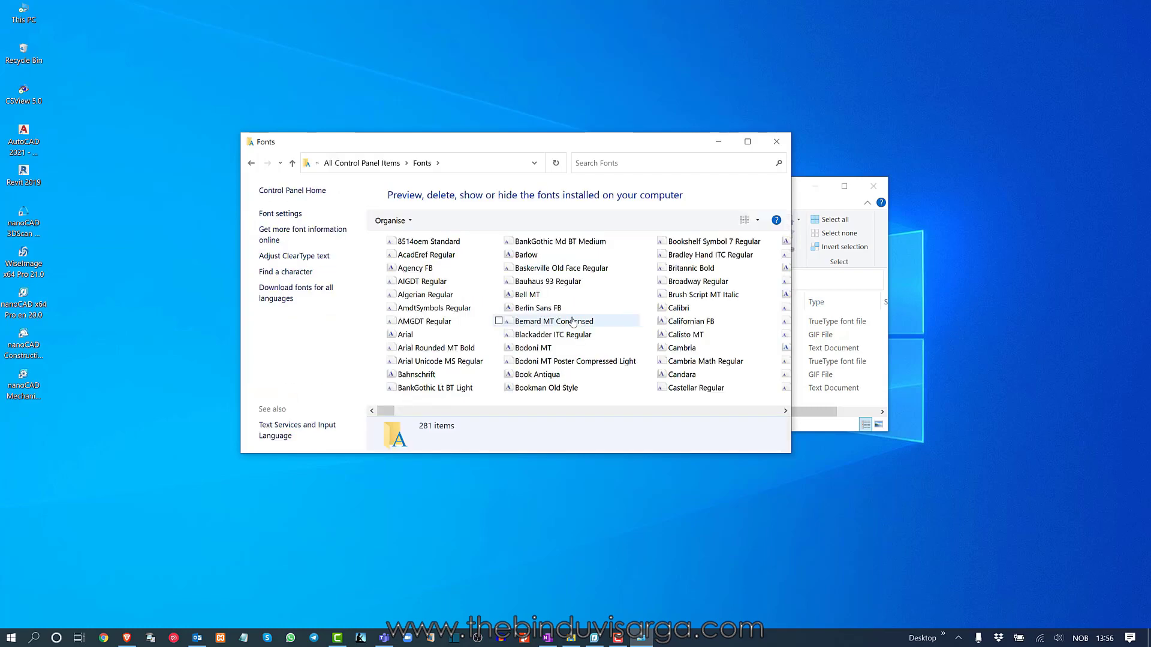
scroll(504, 341, down, 5)
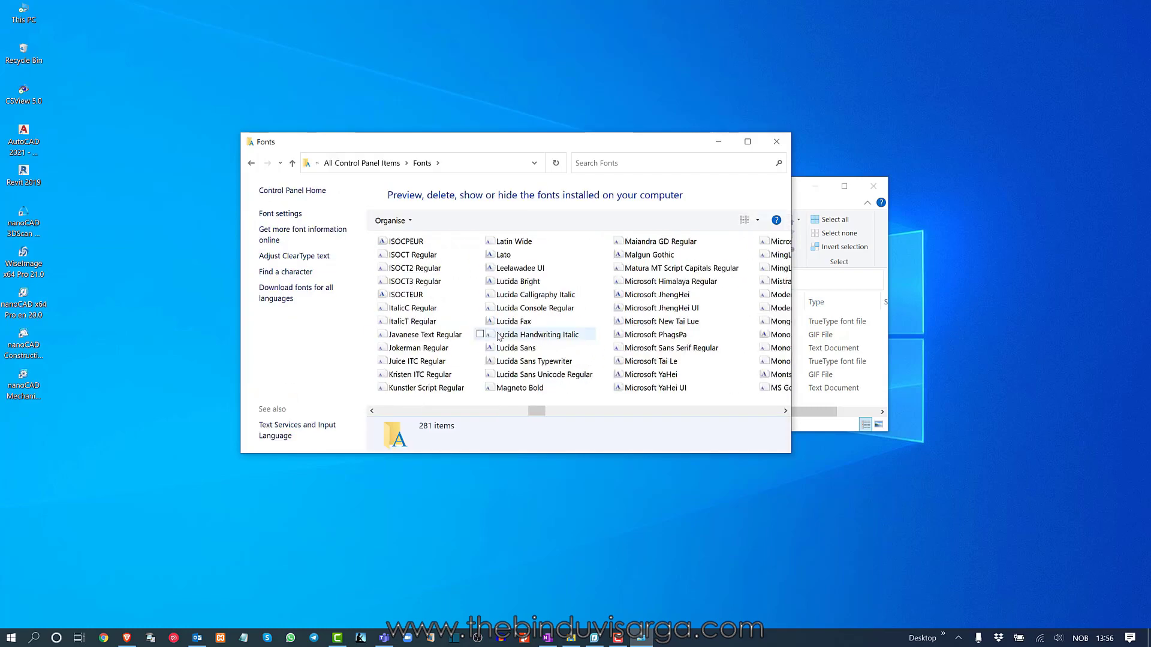
scroll(497, 337, down, 10)
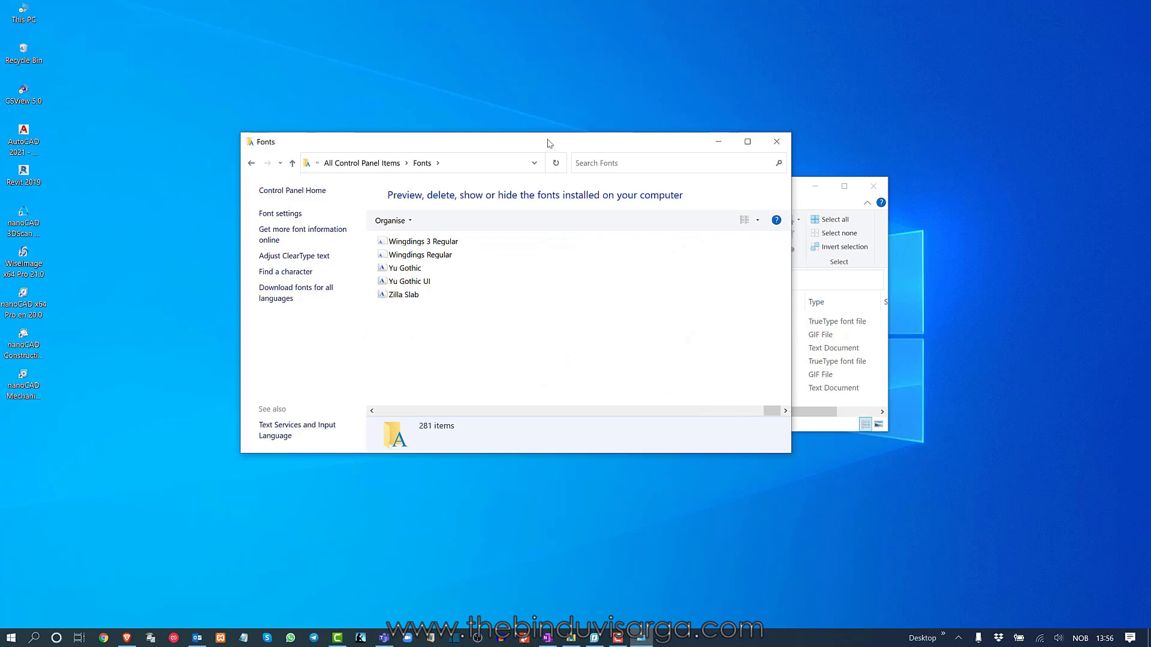
- Arrange the Fonts and transport_uk windows for access, and install transporth.ttf and transportm.ttf by copying them into Fonts
drag(553, 148, 438, 84)
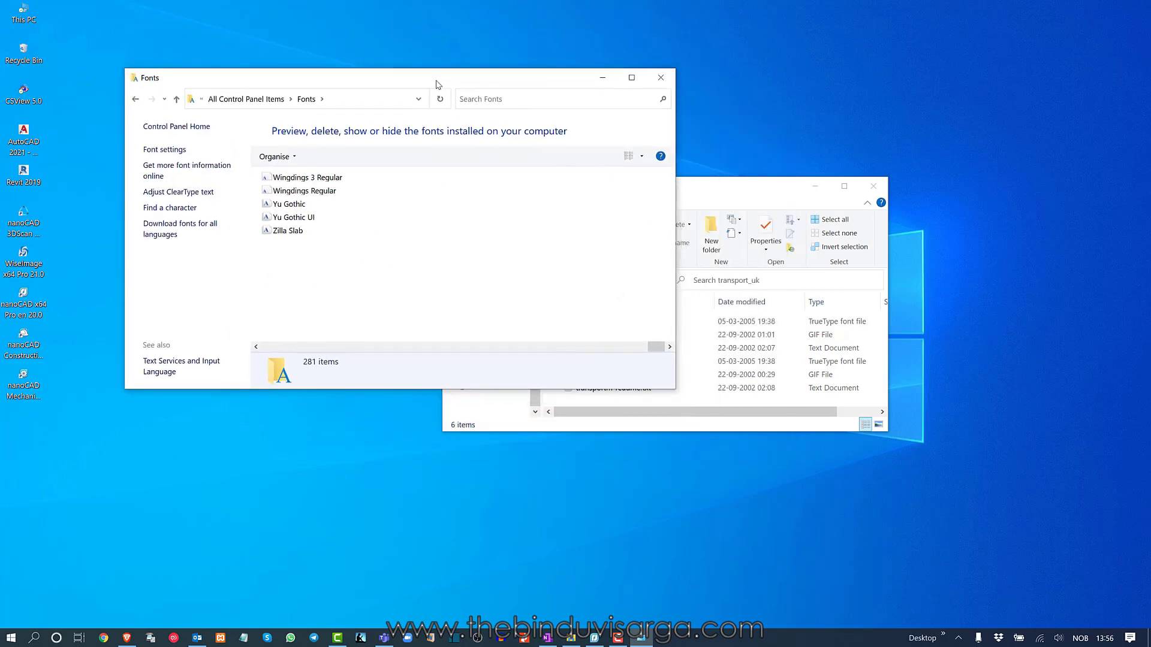
click(716, 197)
drag(670, 197, 782, 235)
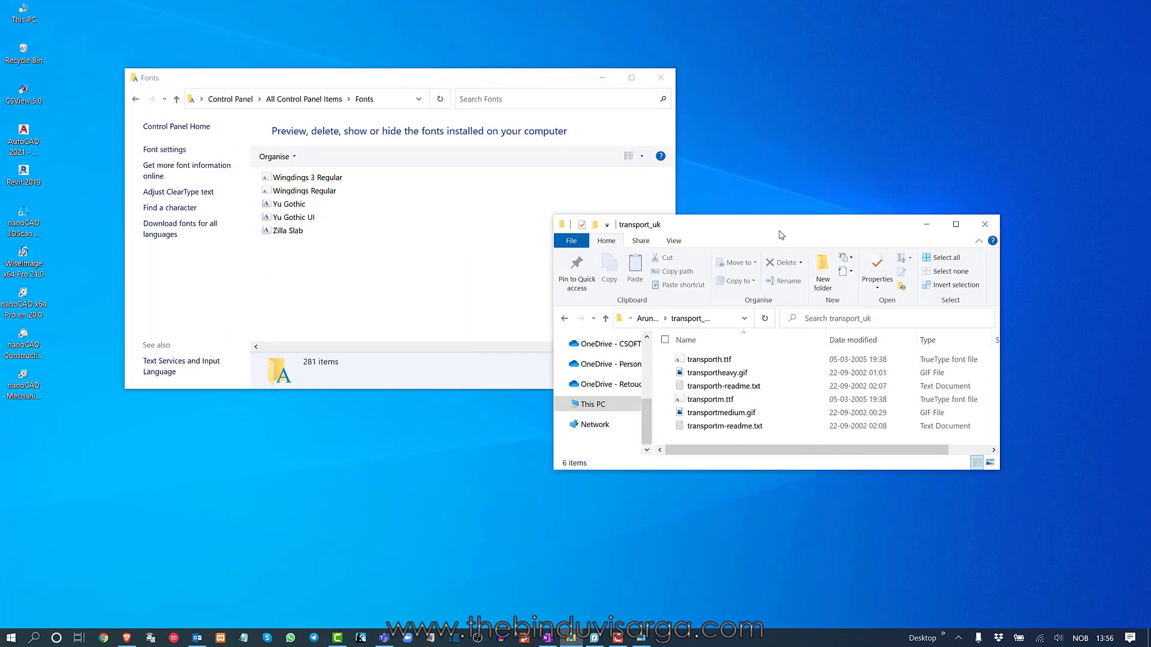
click(723, 402)
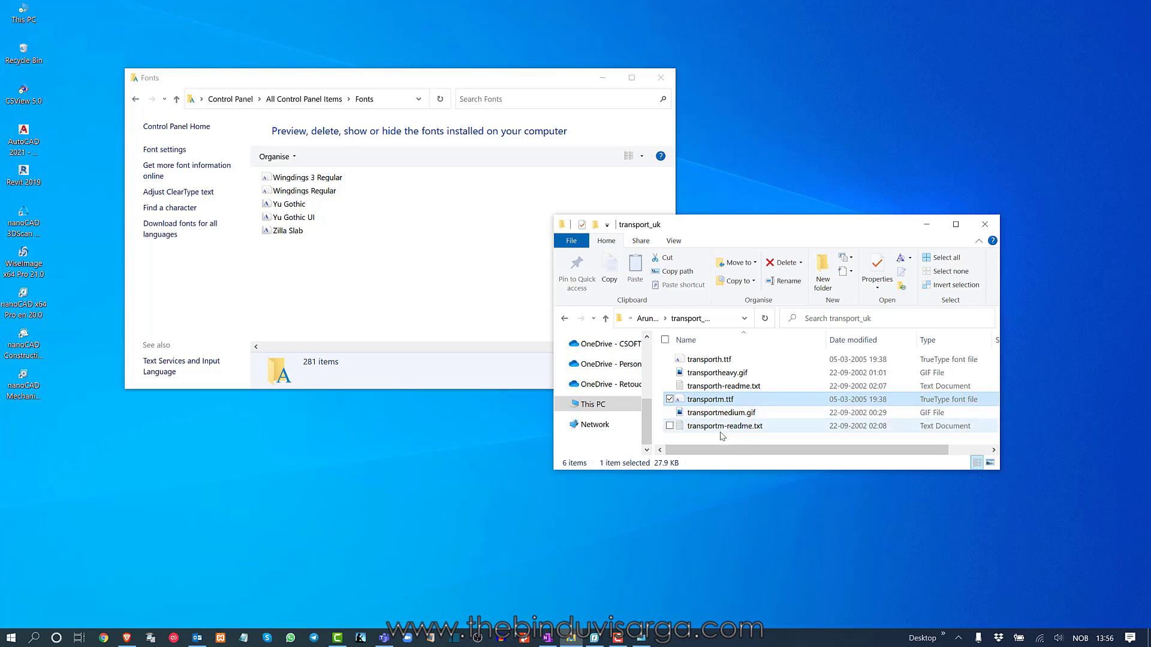
ctrl+click(722, 363)
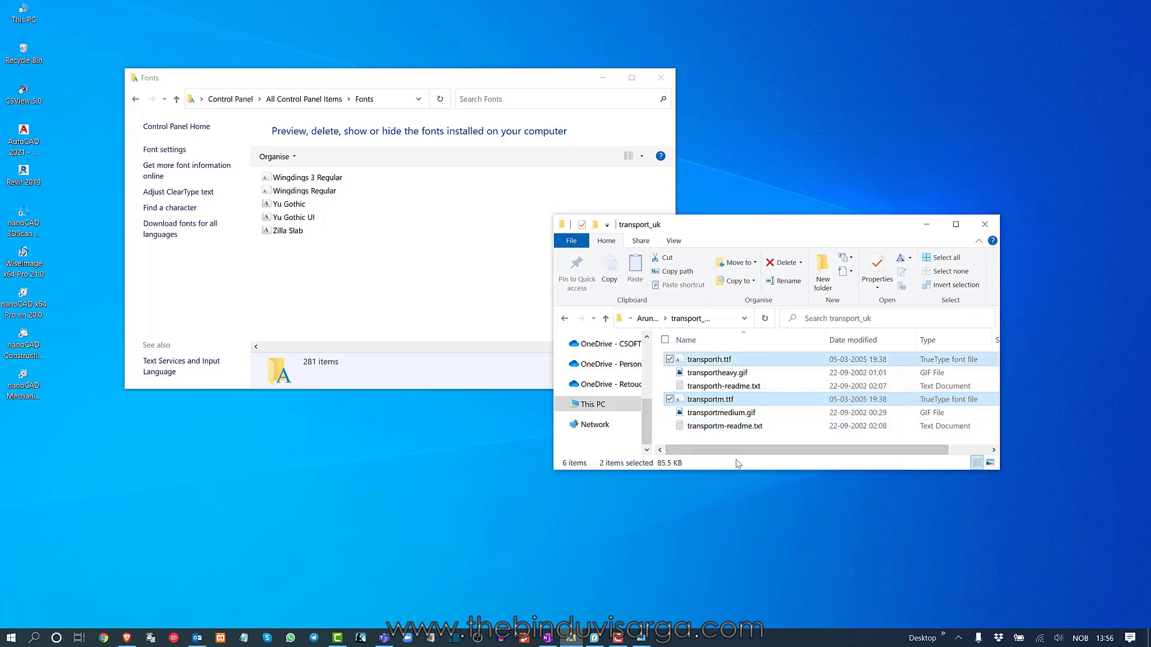
key(ctrl+c)
right_click(440, 243)
click(353, 315)
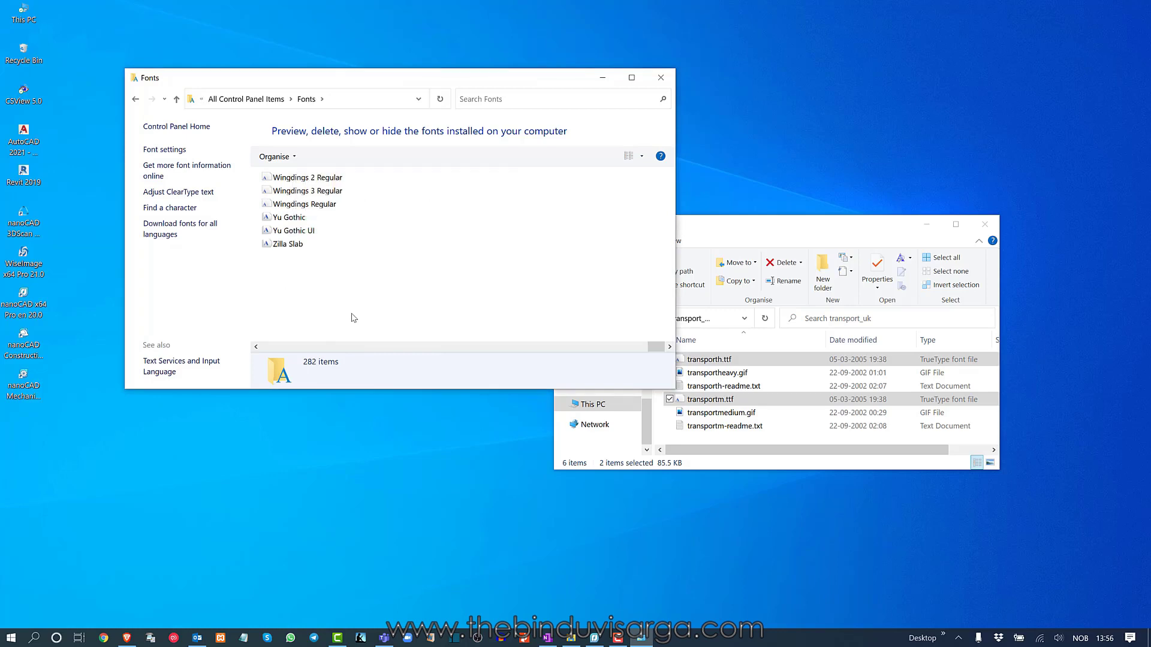
- Install Kruti Dev 010 Regular.ttf by copying it from the Kruti Dev 010 Regular folder into Fonts
click(788, 229)
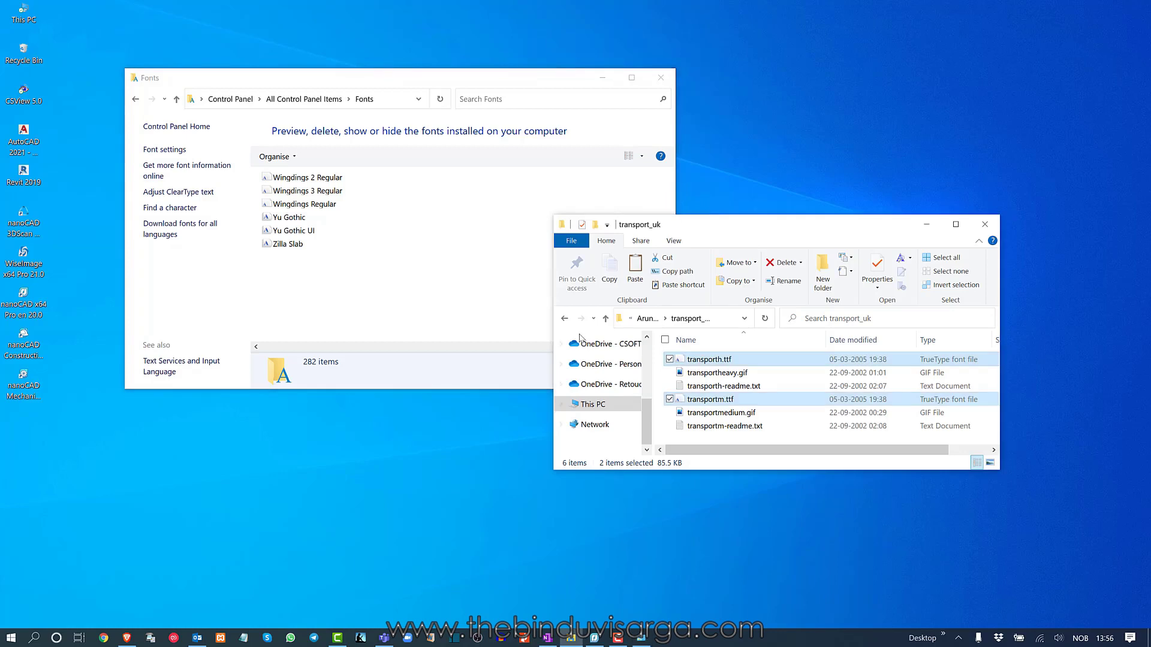
click(566, 320)
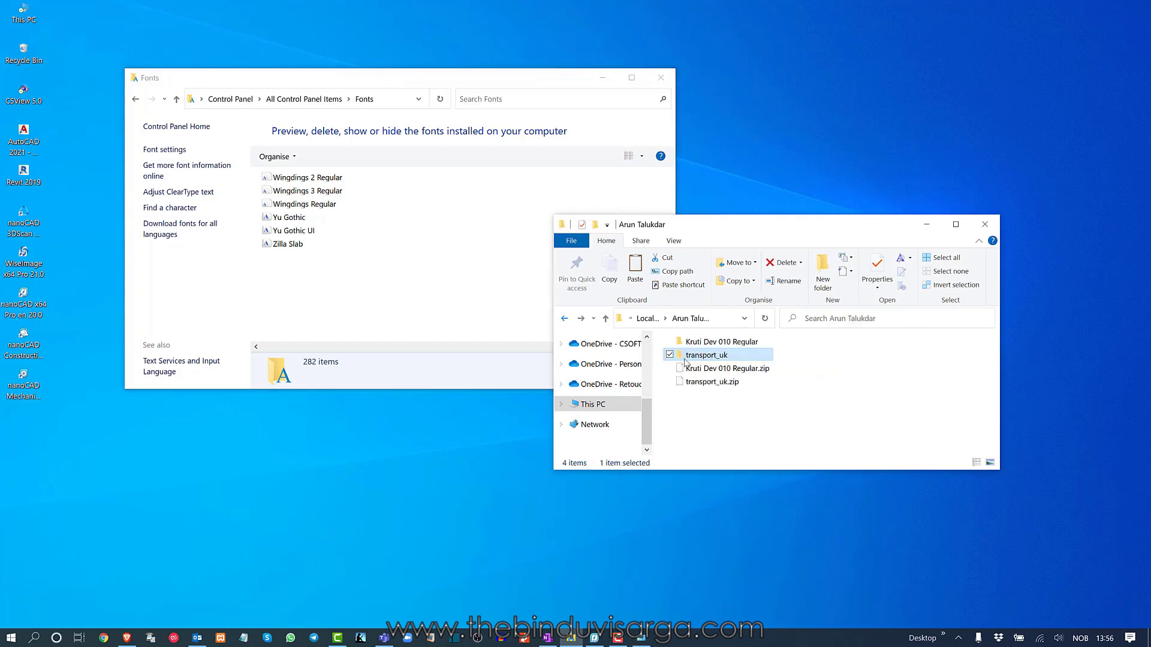
double_click(736, 360)
click(736, 360)
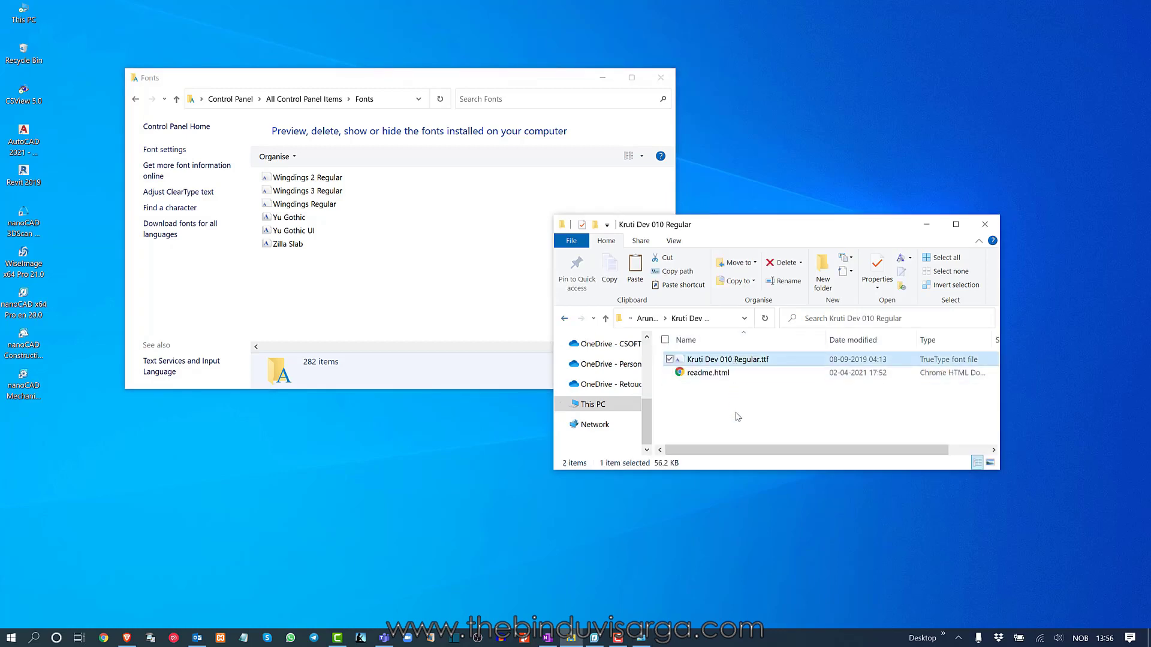
right_click(477, 230)
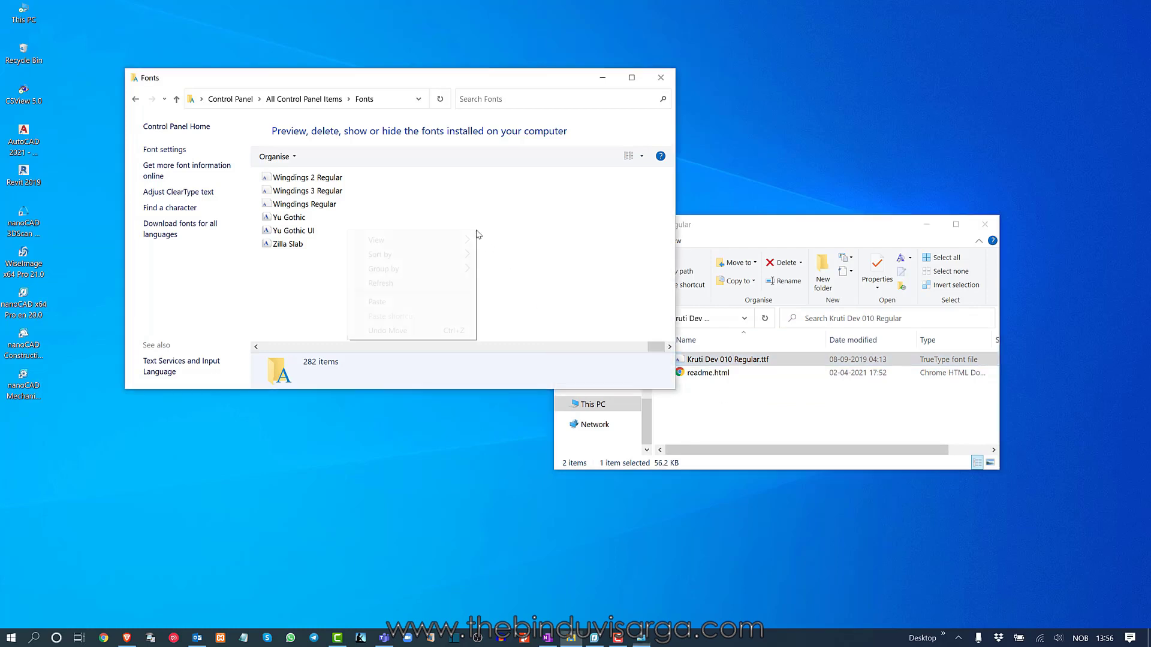
click(395, 307)
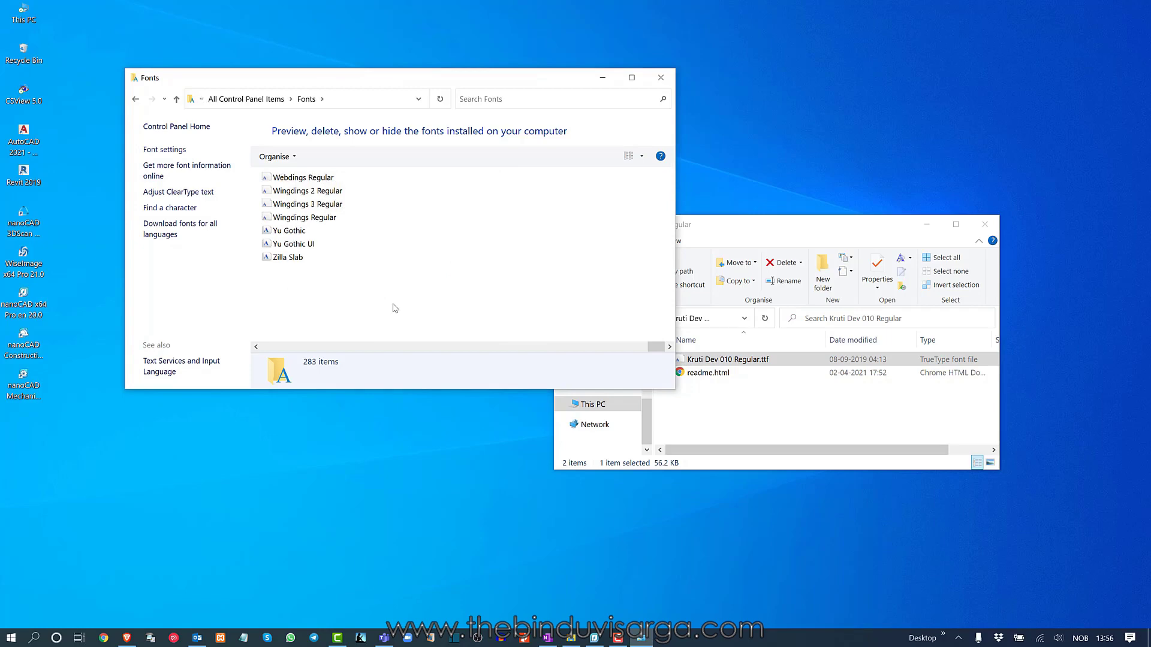
- Locate and select Kruti Dev 010 Regular in the list of installed fonts
click(313, 219)
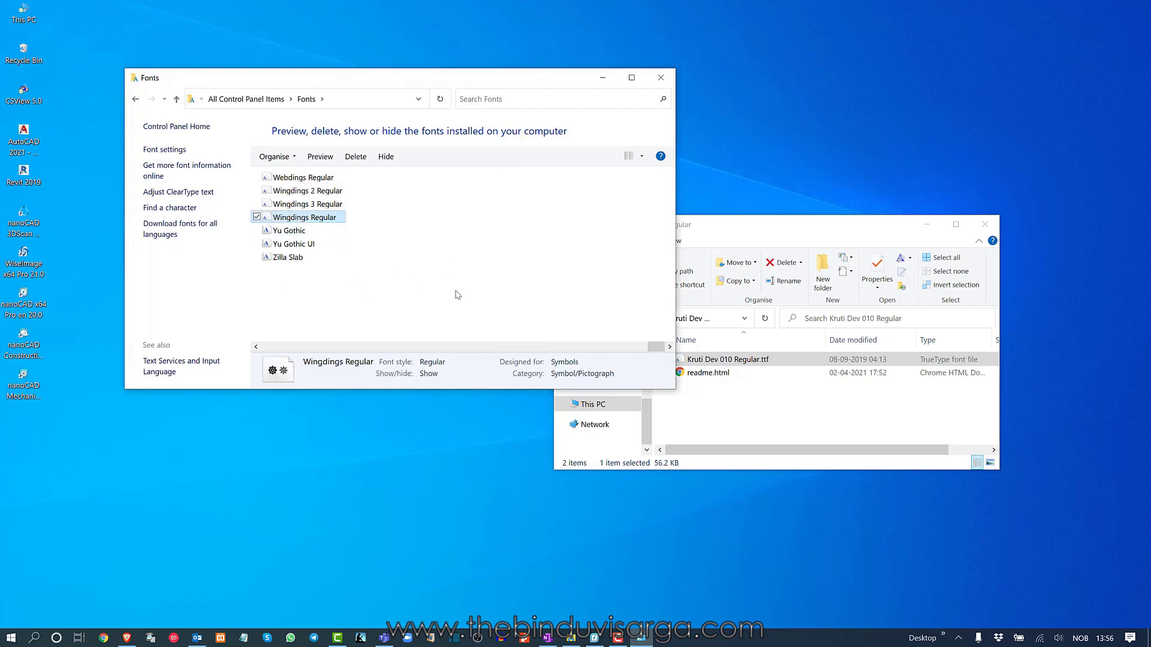
key(k)
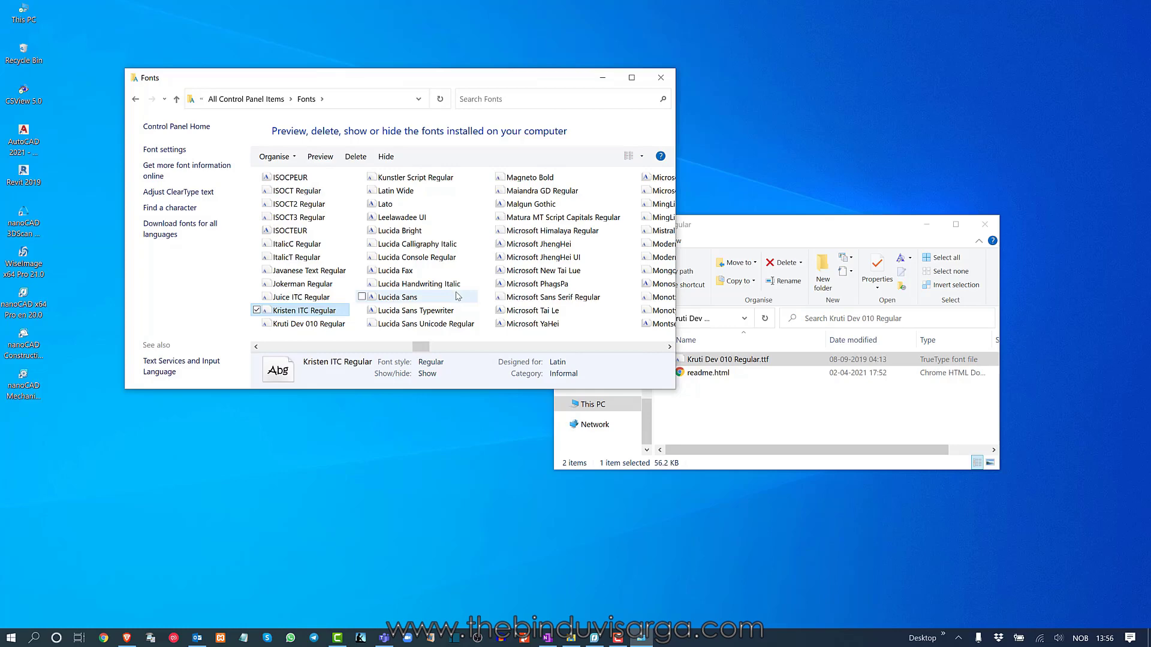
key(k)
key(k)
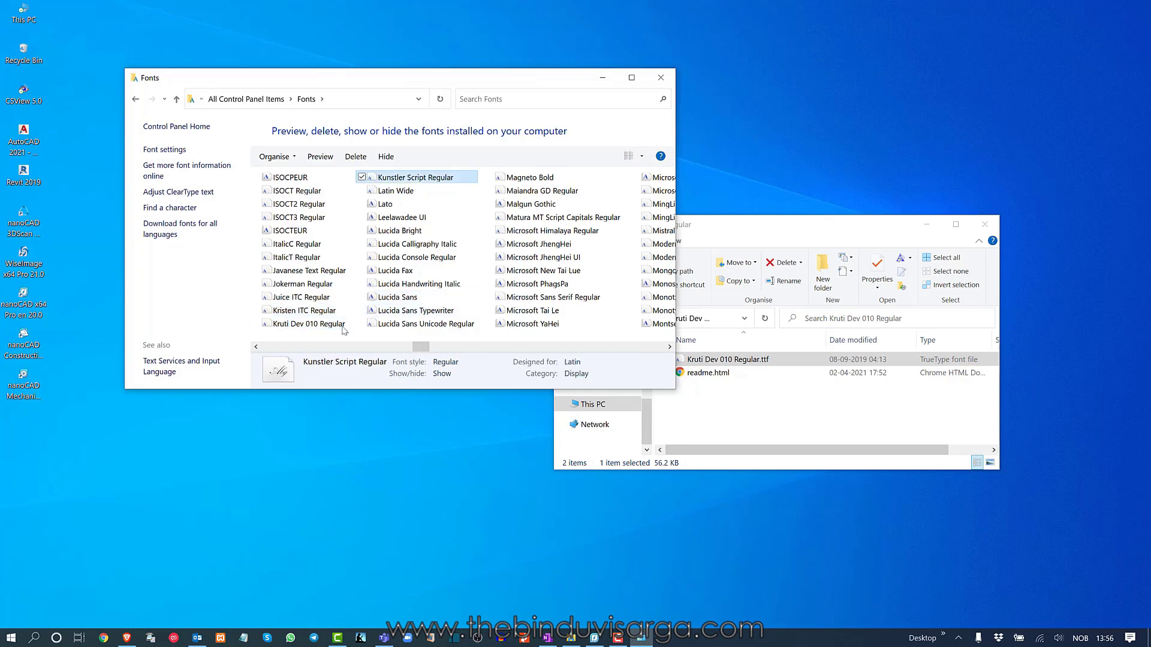
click(335, 327)
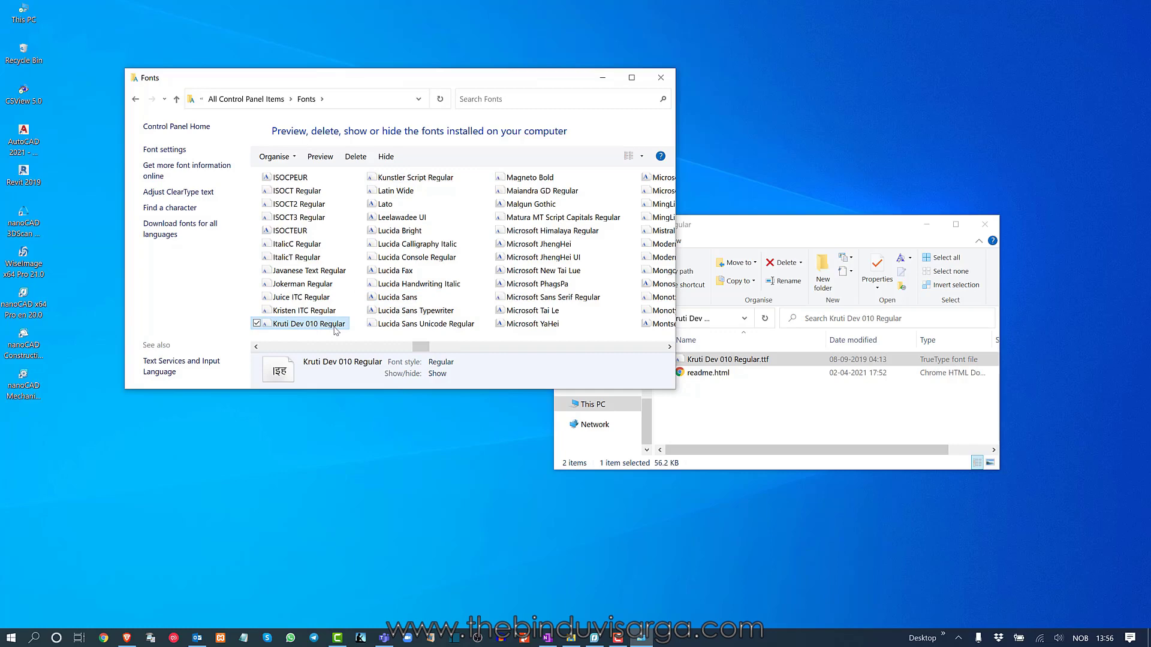
- Locate and select the Transport font family in the list of installed fonts
key(t)
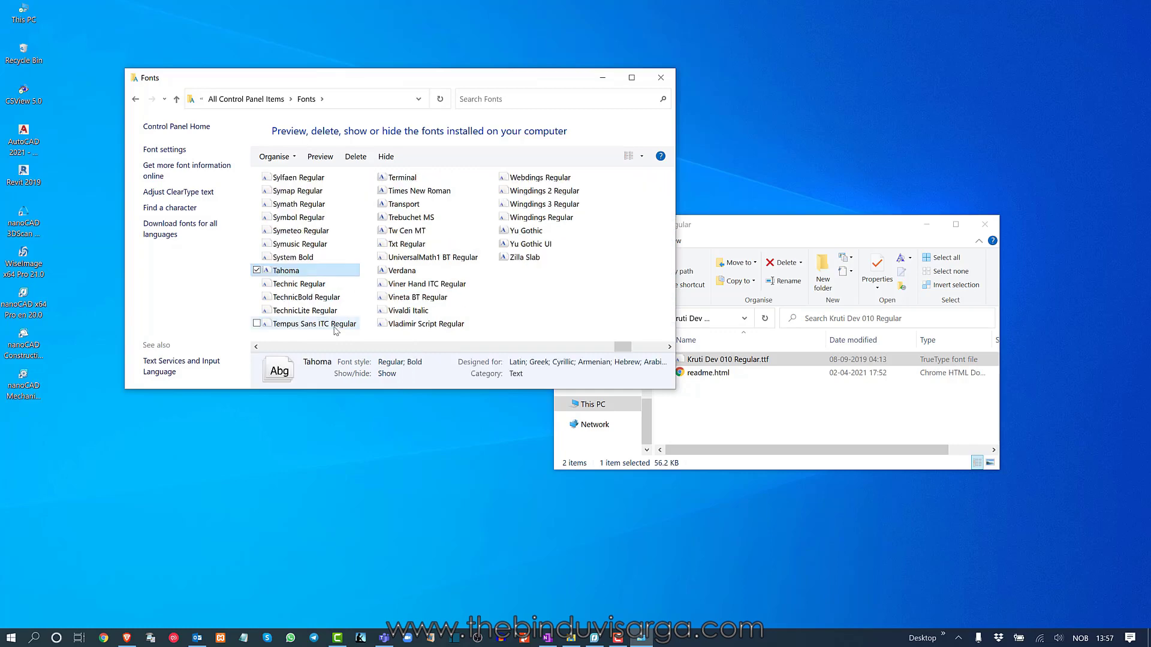
key(t)
key(t)
key(t)
key(t)
key(t)
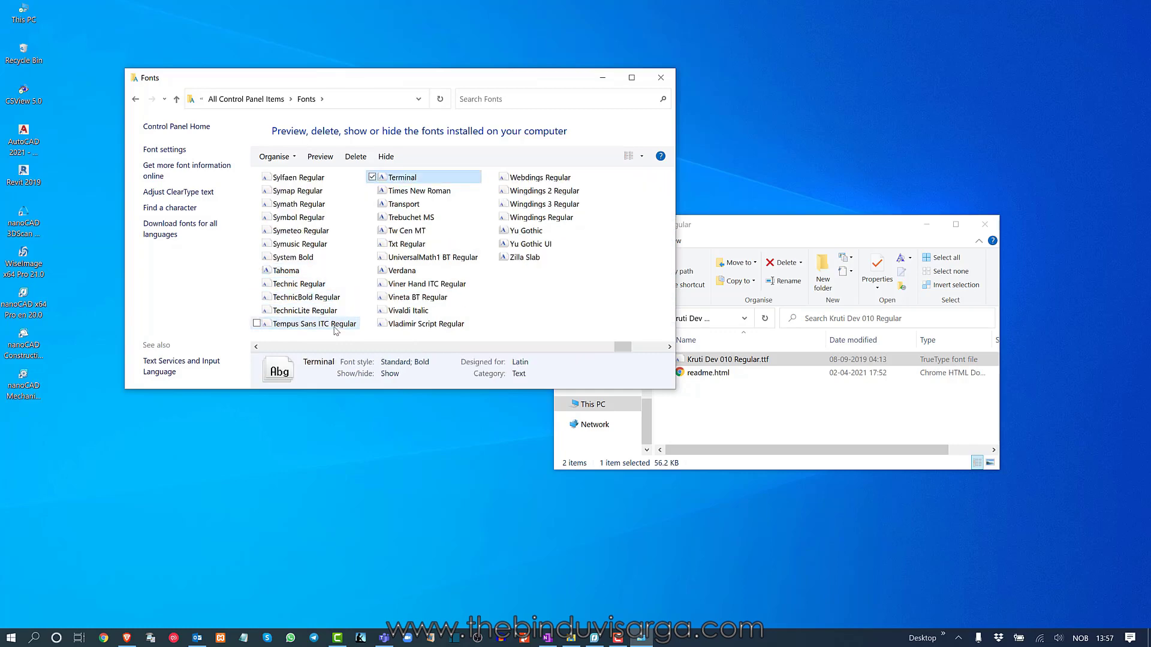
key(t)
key(t)
key(t)
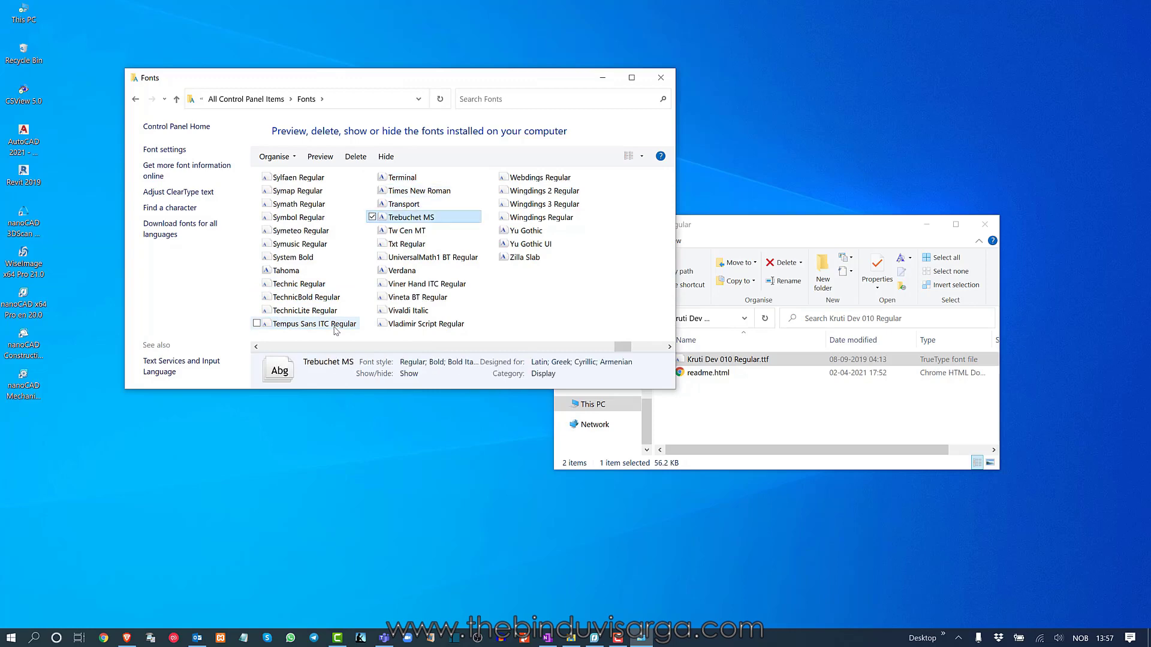
click(410, 205)
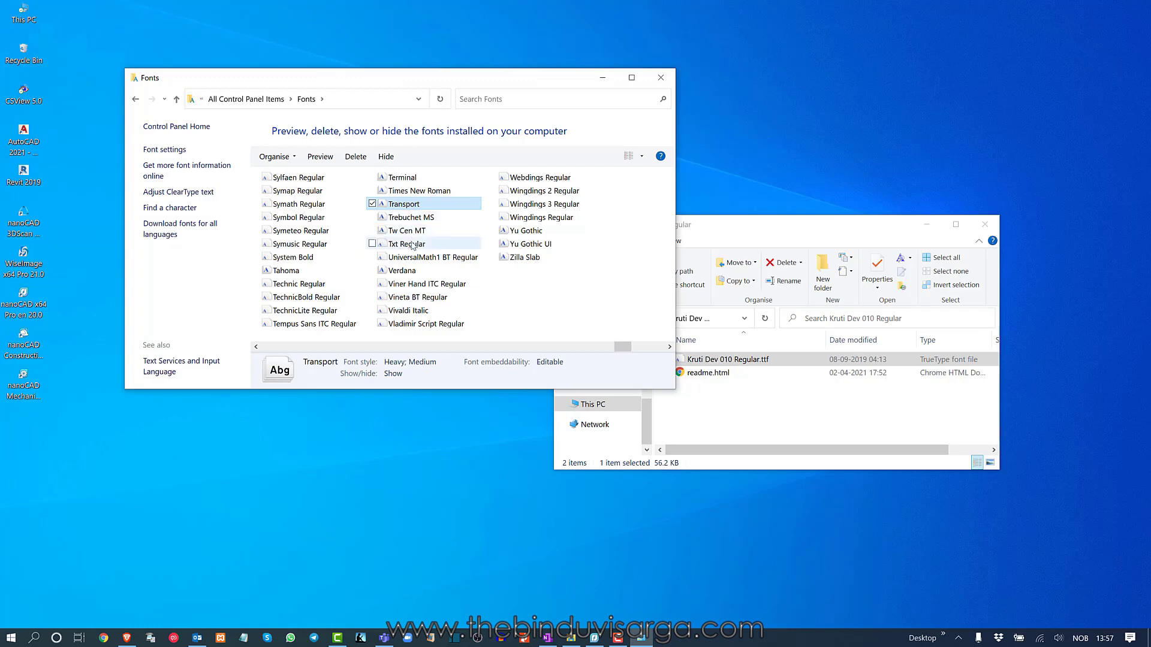
- Clear the Fonts and Kruti Dev 010 Regular windows off the desktop and exit the running nanoCAD session
click(602, 77)
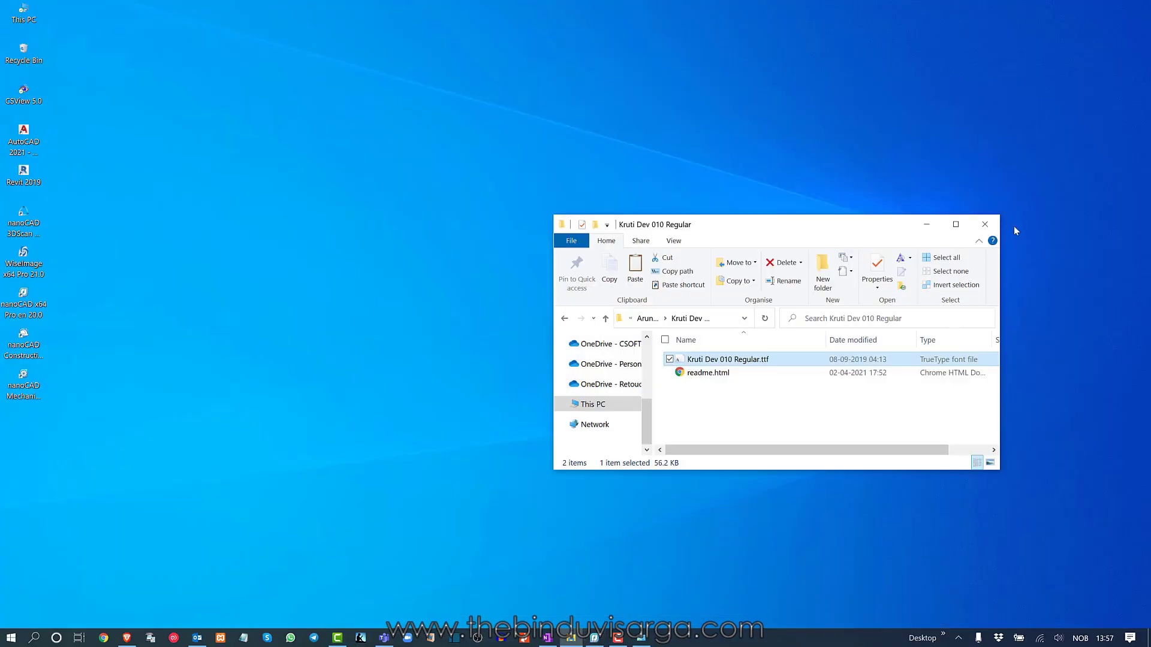
click(985, 224)
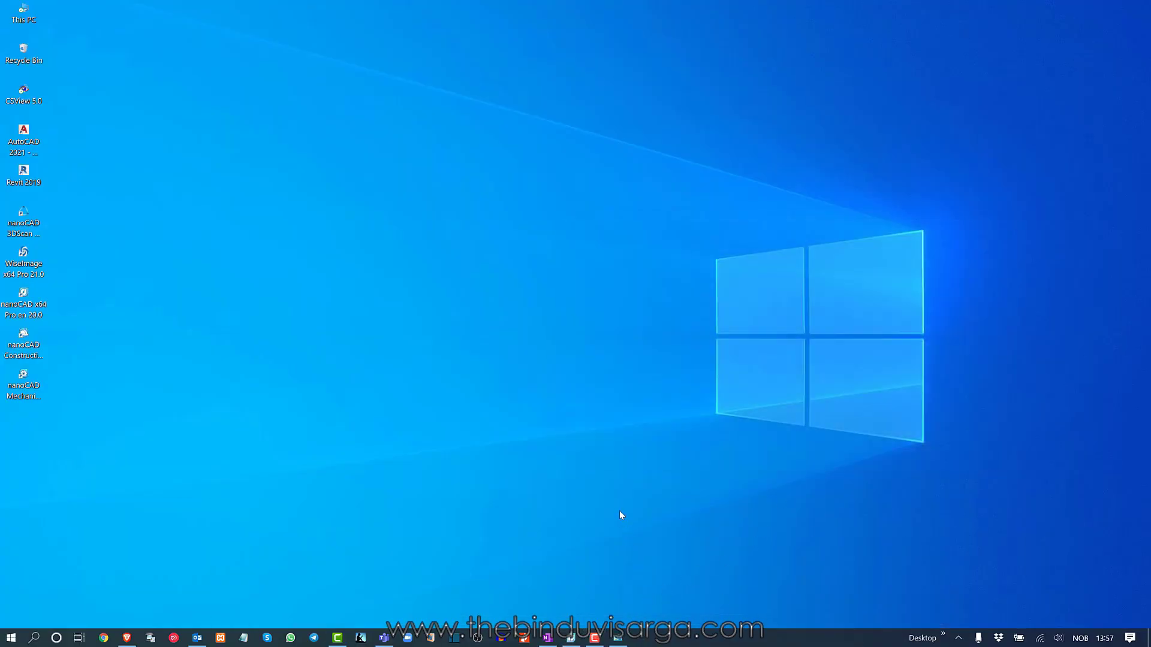
click(573, 638)
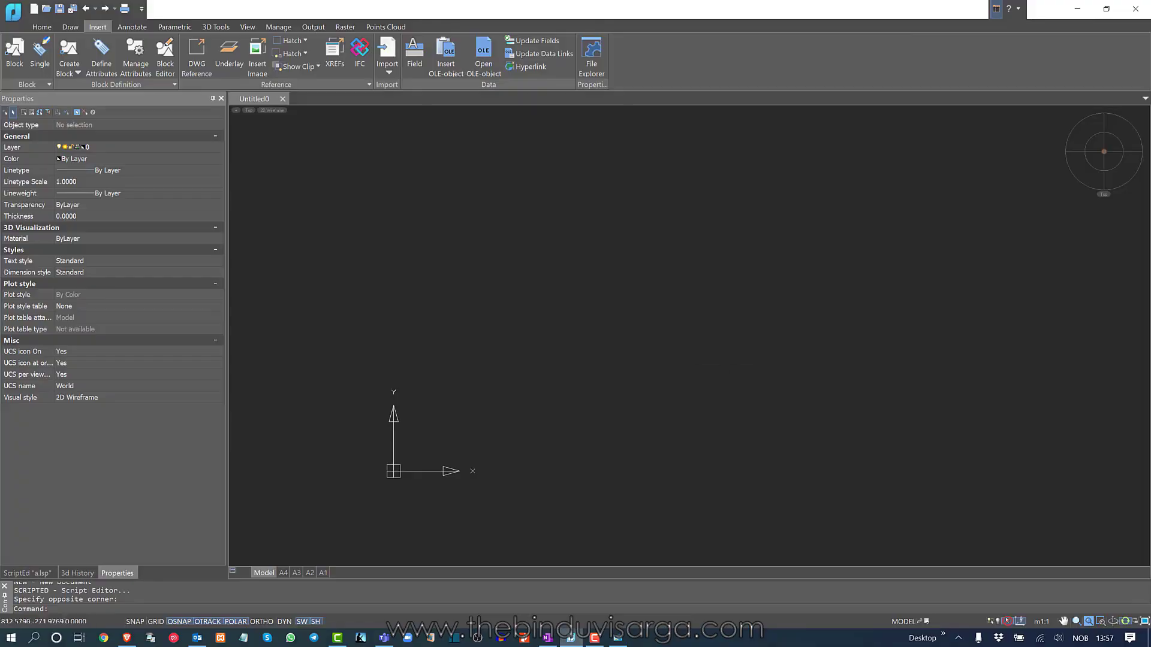
click(1136, 11)
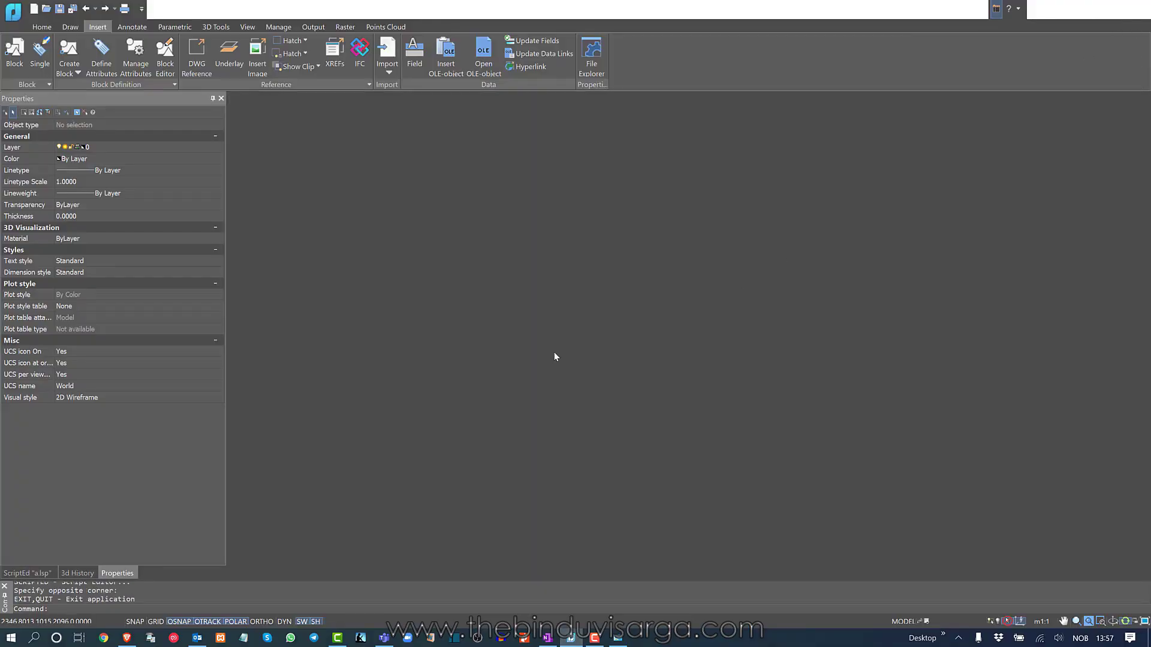
right_click(501, 257)
click(401, 298)
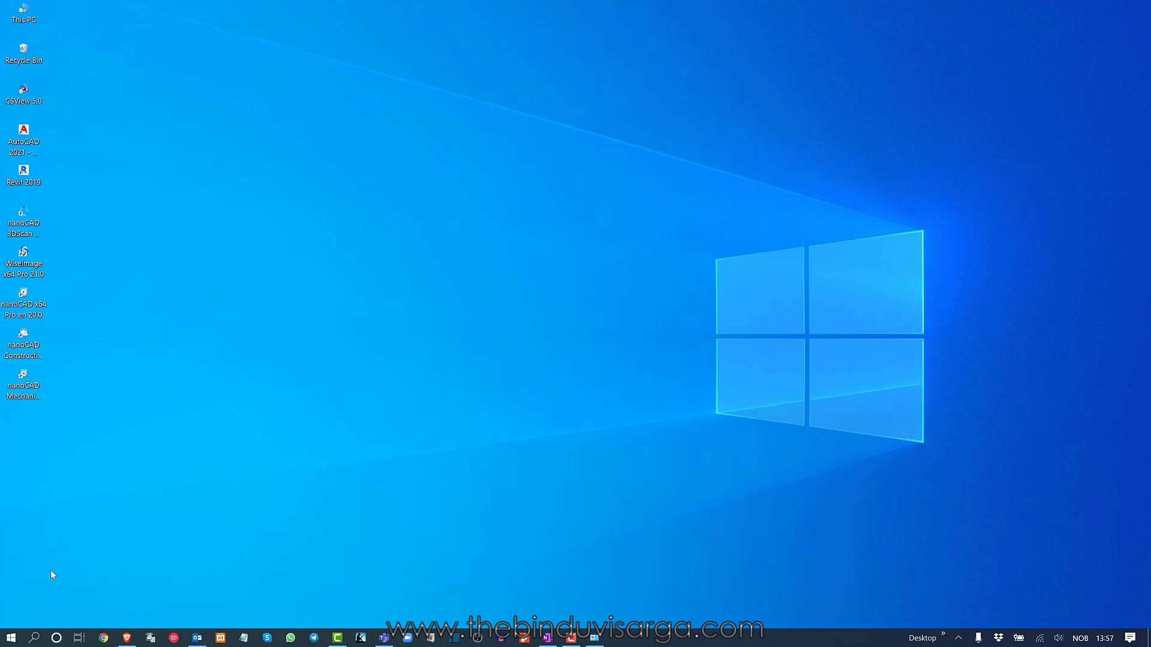
- Search Windows for nanoCAD and launch nanoCAD x64 Pro en 20.0
click(34, 638)
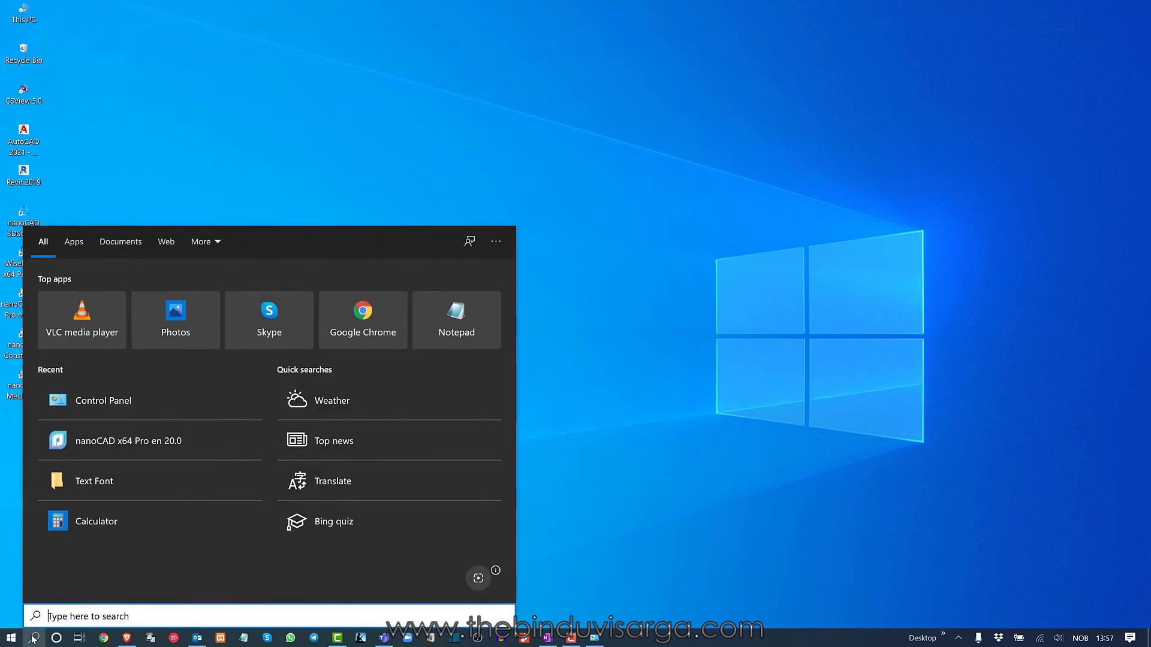
text(nanocad)
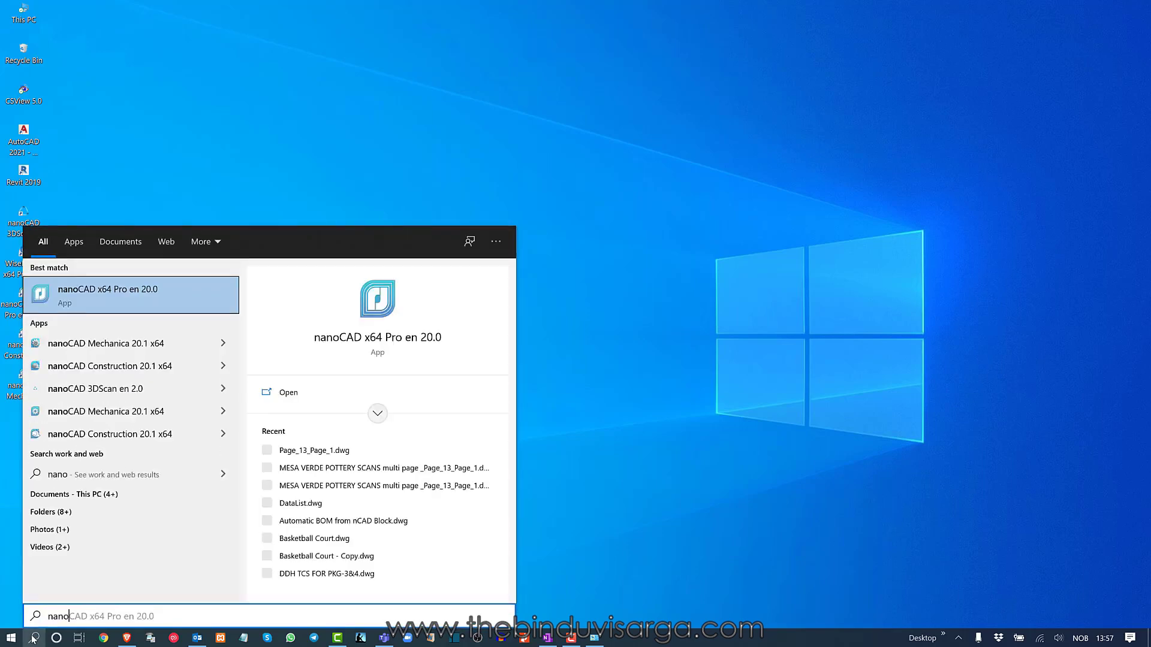
click(120, 305)
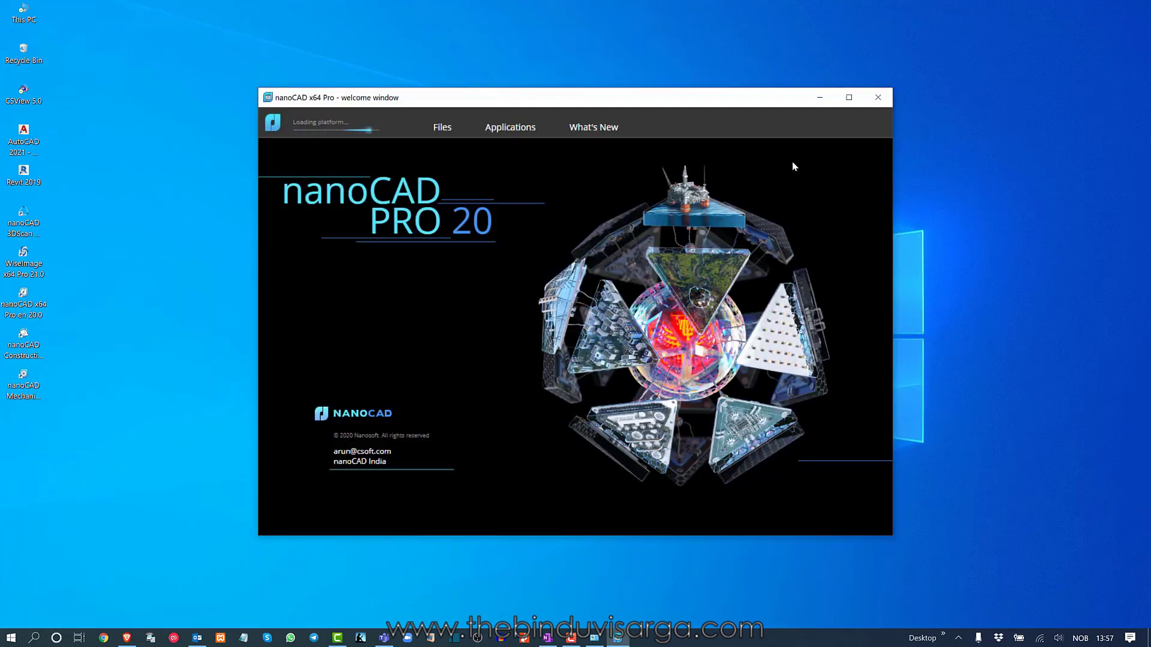
- Dismiss the welcome window and switch the interface from the ribbon to the classic layout
click(876, 98)
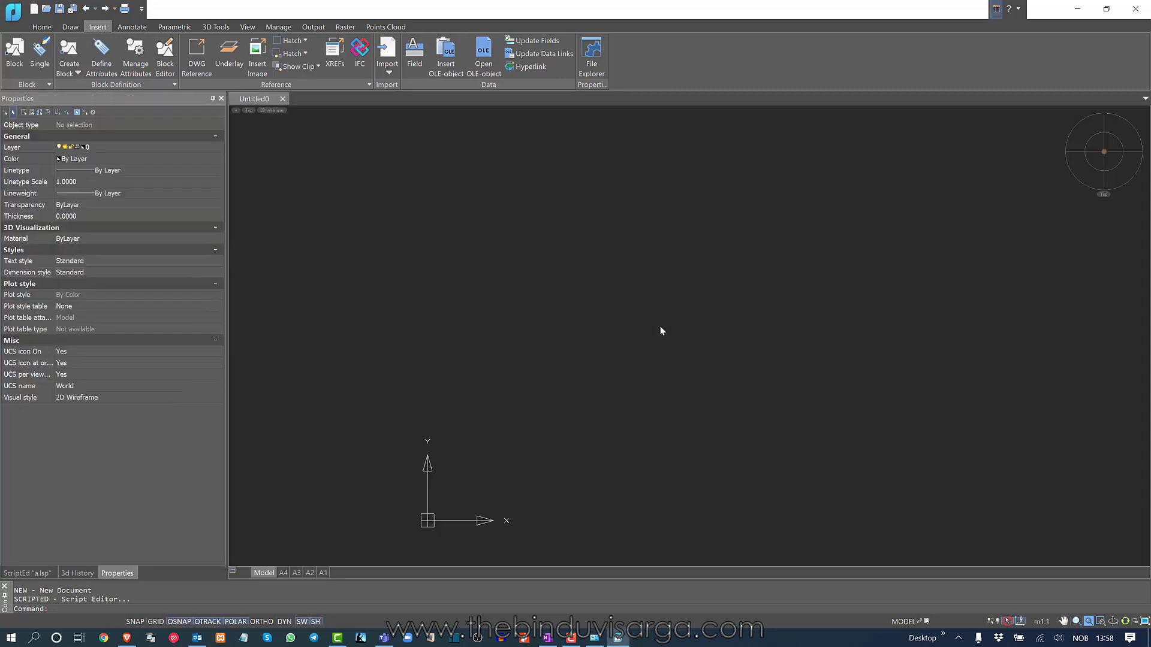
middle_drag(597, 343, 527, 372)
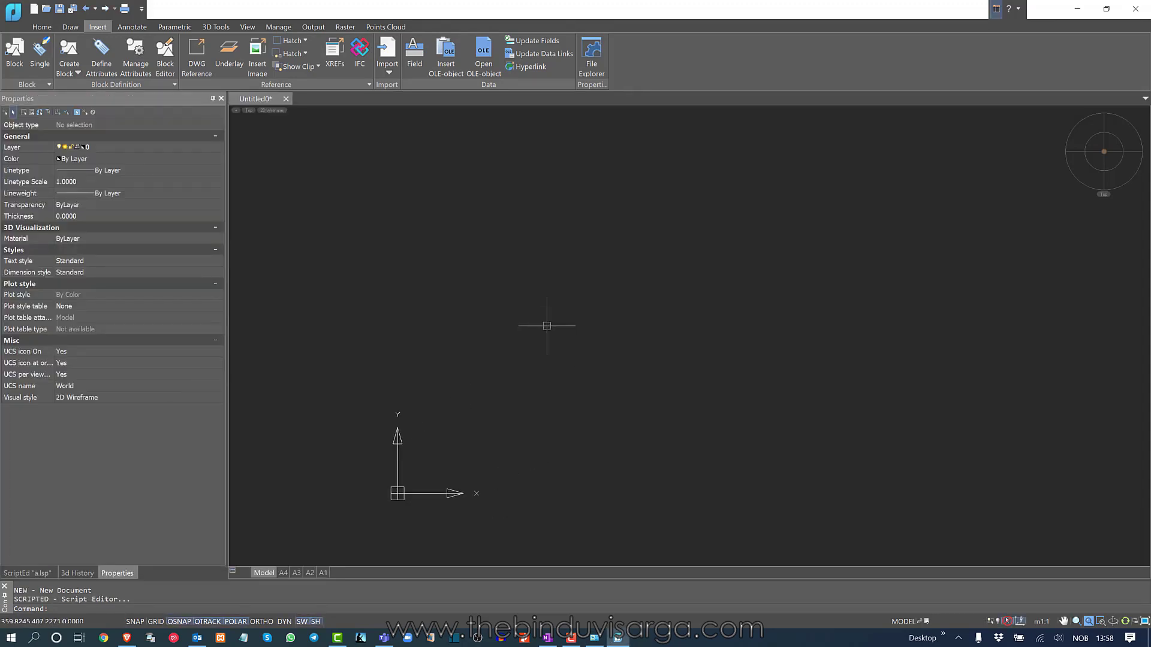
middle_drag(562, 312, 522, 275)
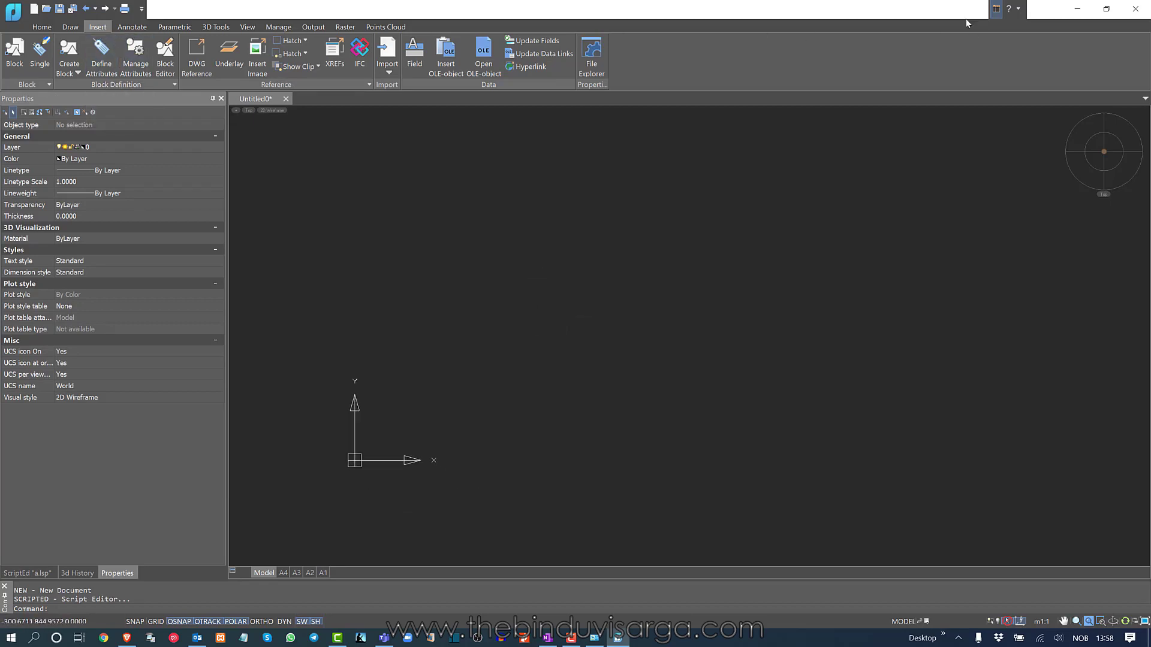
click(995, 9)
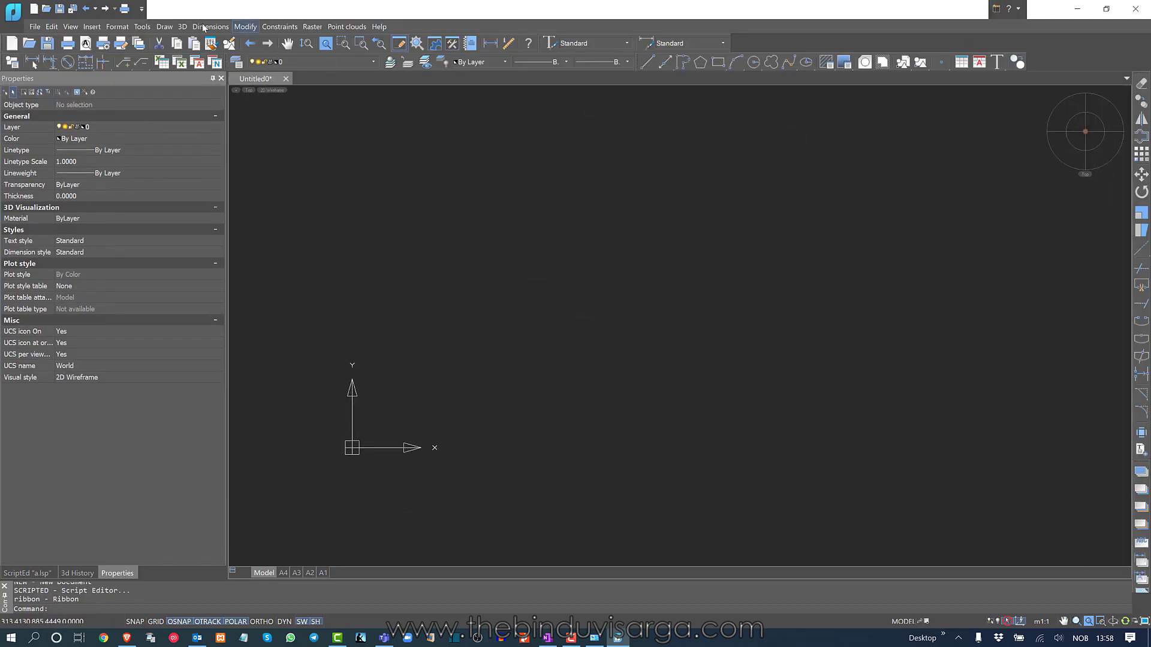
- Set the Standard text style's font to Kruti Dev 010 and finish editing the text styles
click(118, 27)
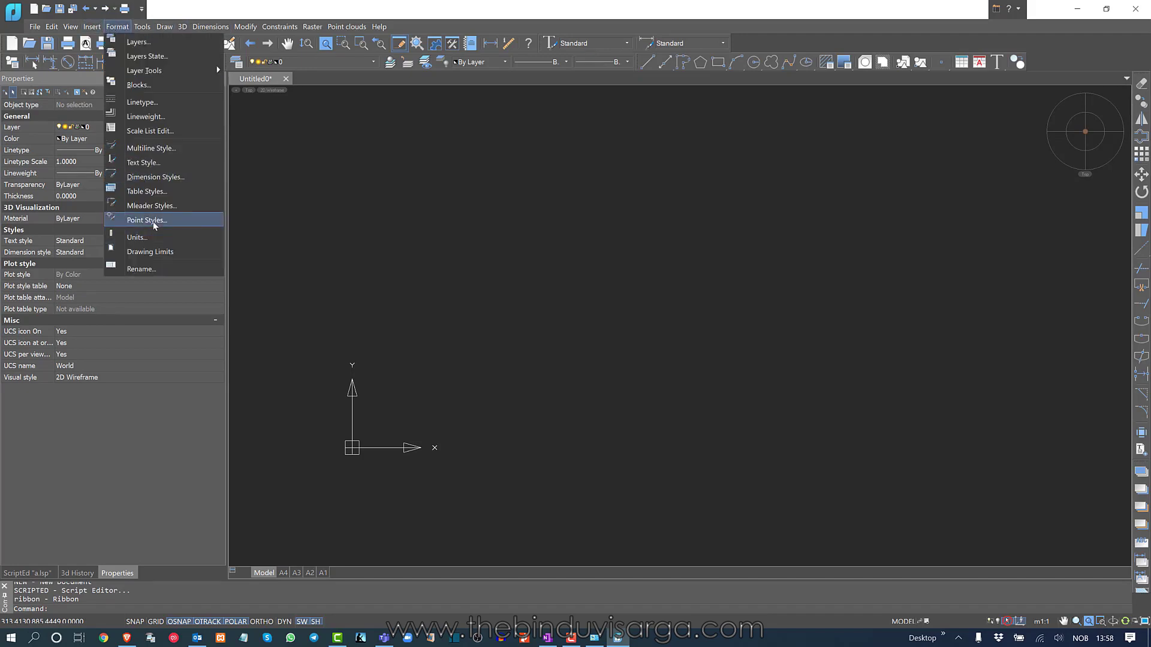
click(159, 167)
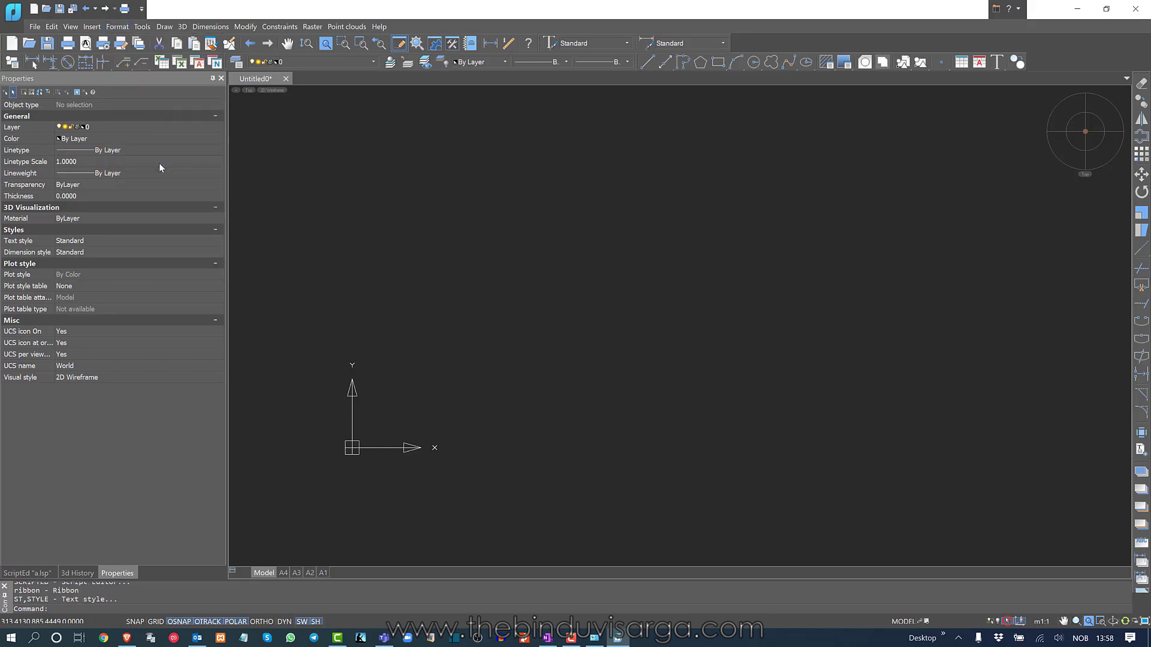
drag(584, 230, 524, 188)
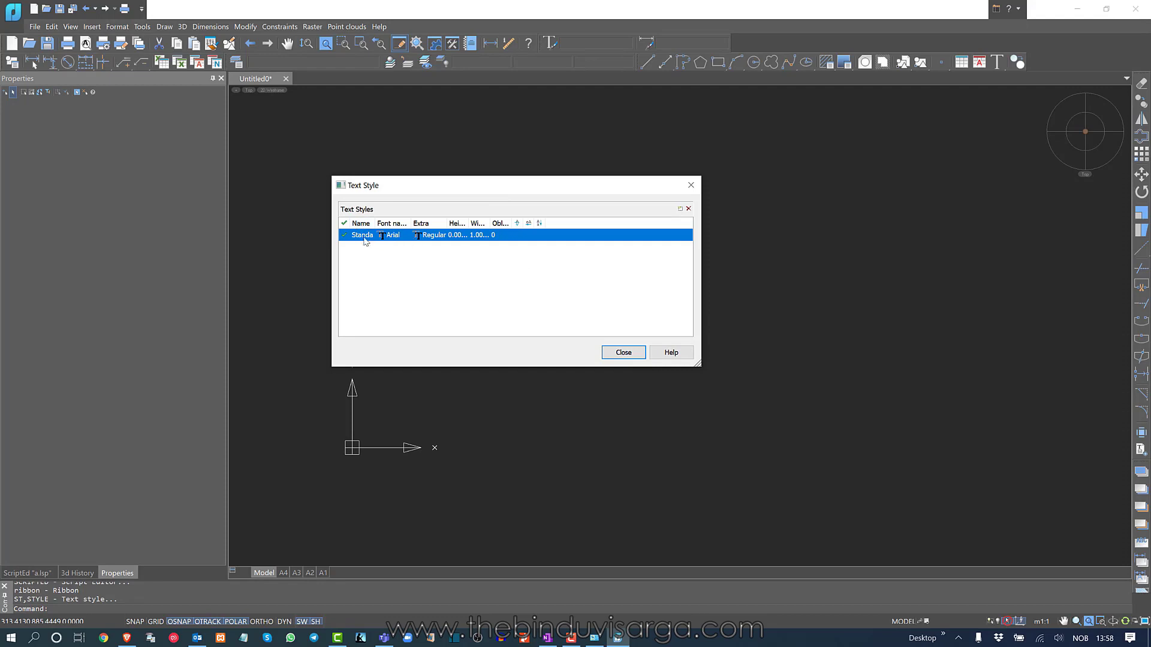
click(401, 240)
click(400, 238)
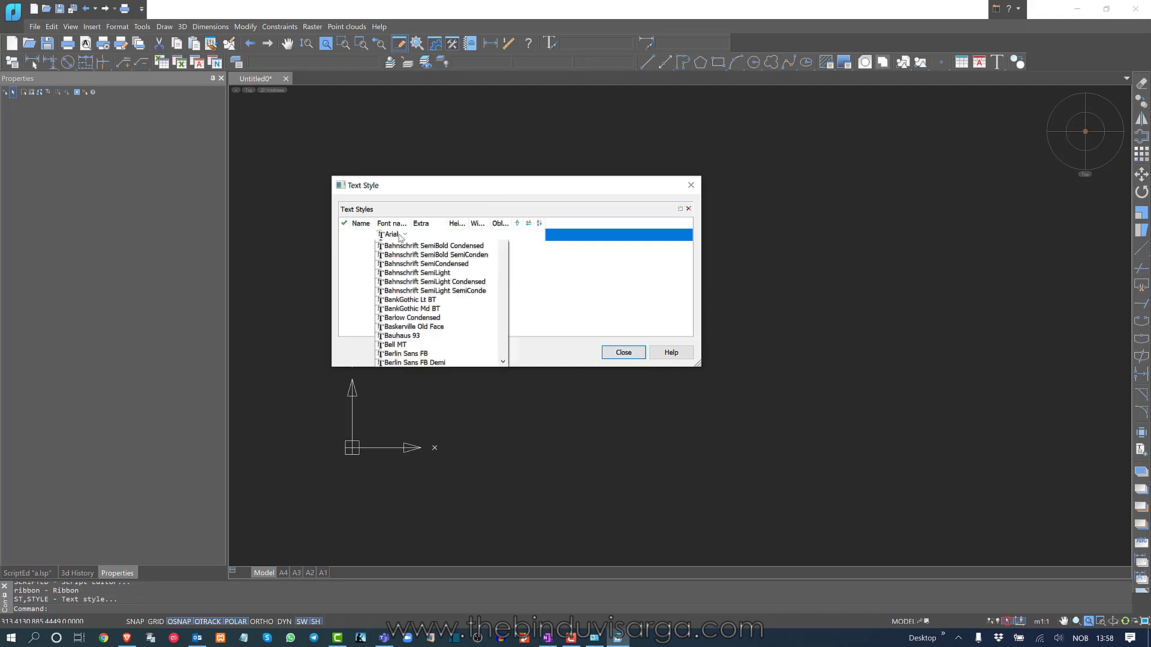
scroll(423, 389, down, 15)
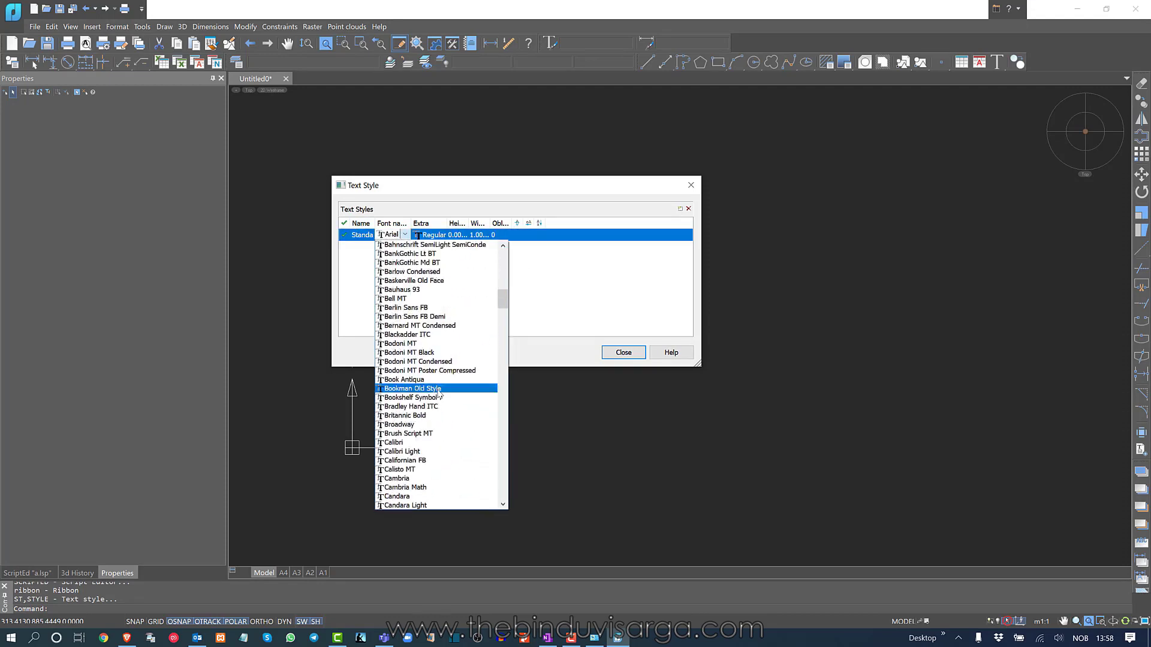
scroll(438, 368, down, 8)
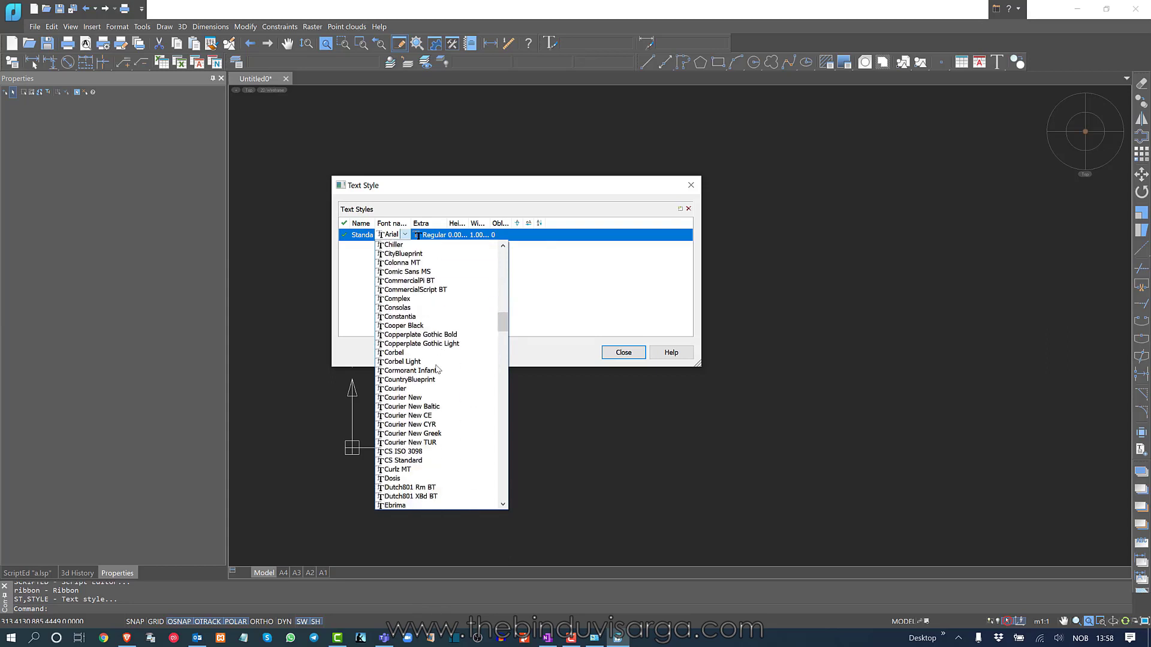
scroll(438, 368, down, 5)
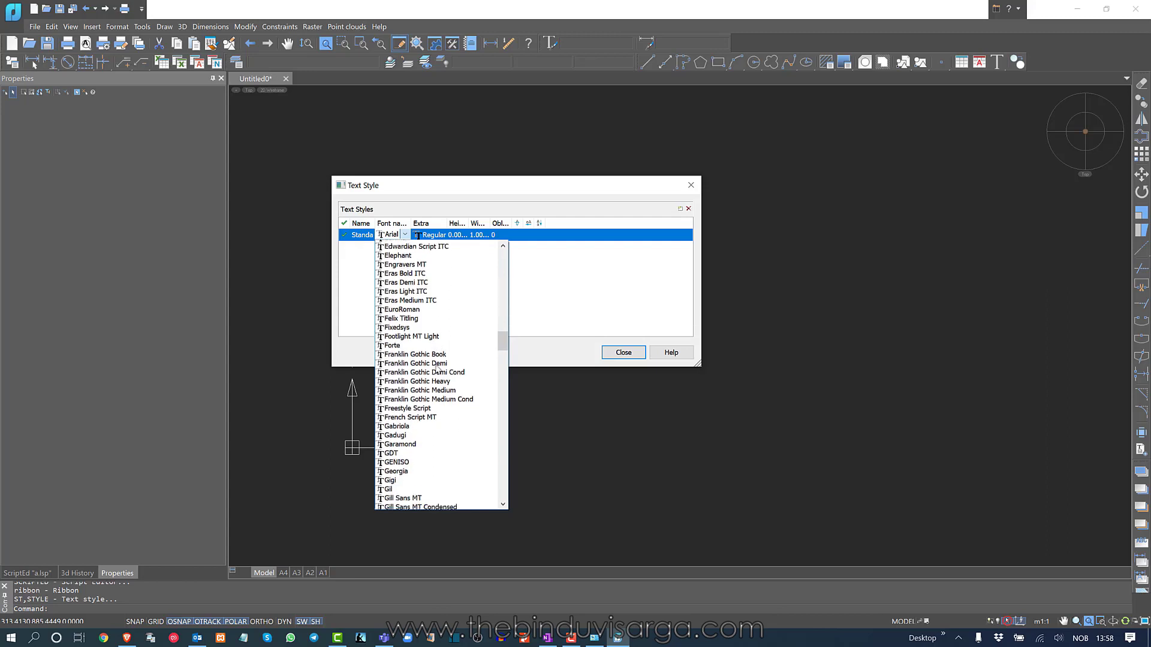
scroll(437, 369, down, 1)
scroll(437, 369, up, 3)
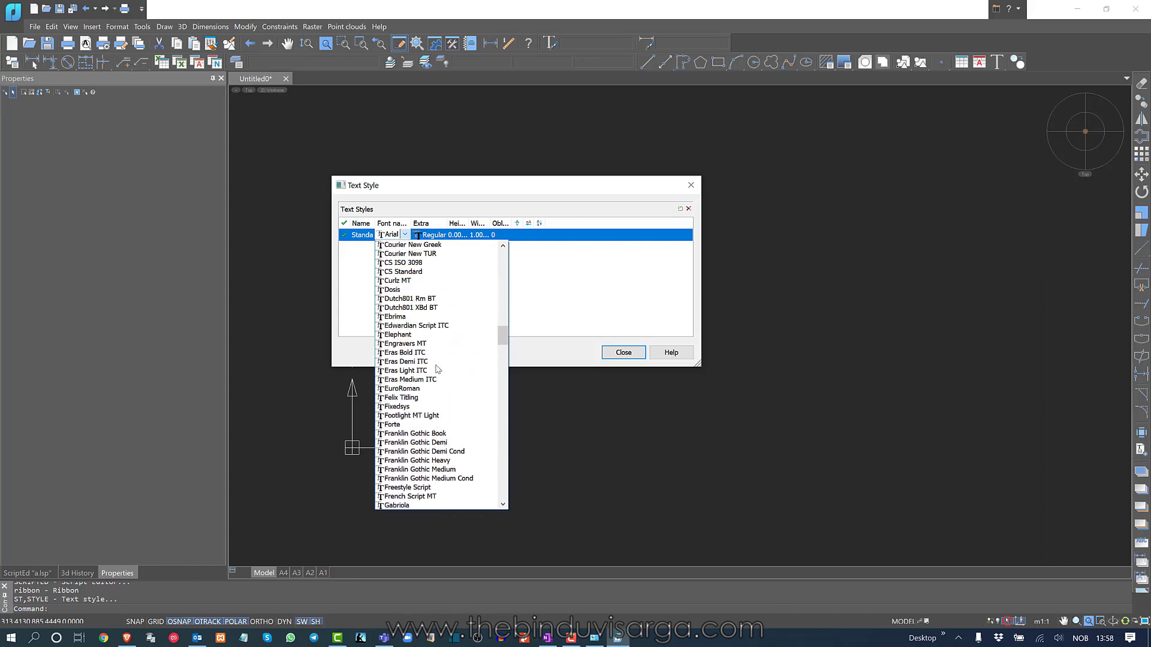
scroll(438, 369, down, 15)
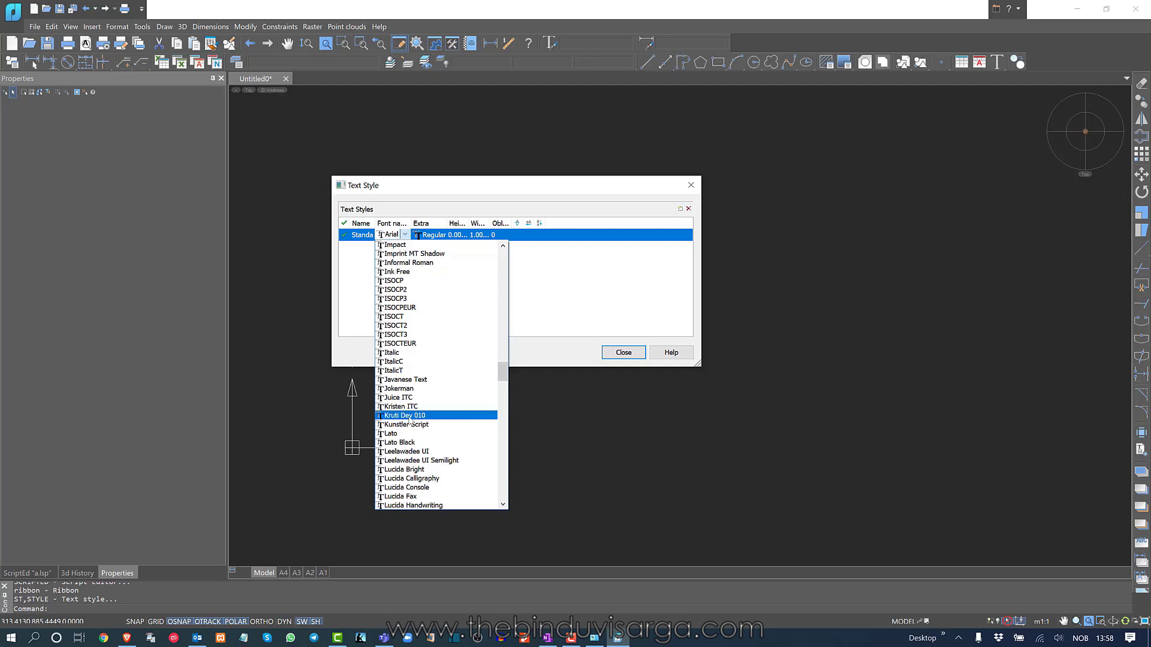
click(427, 419)
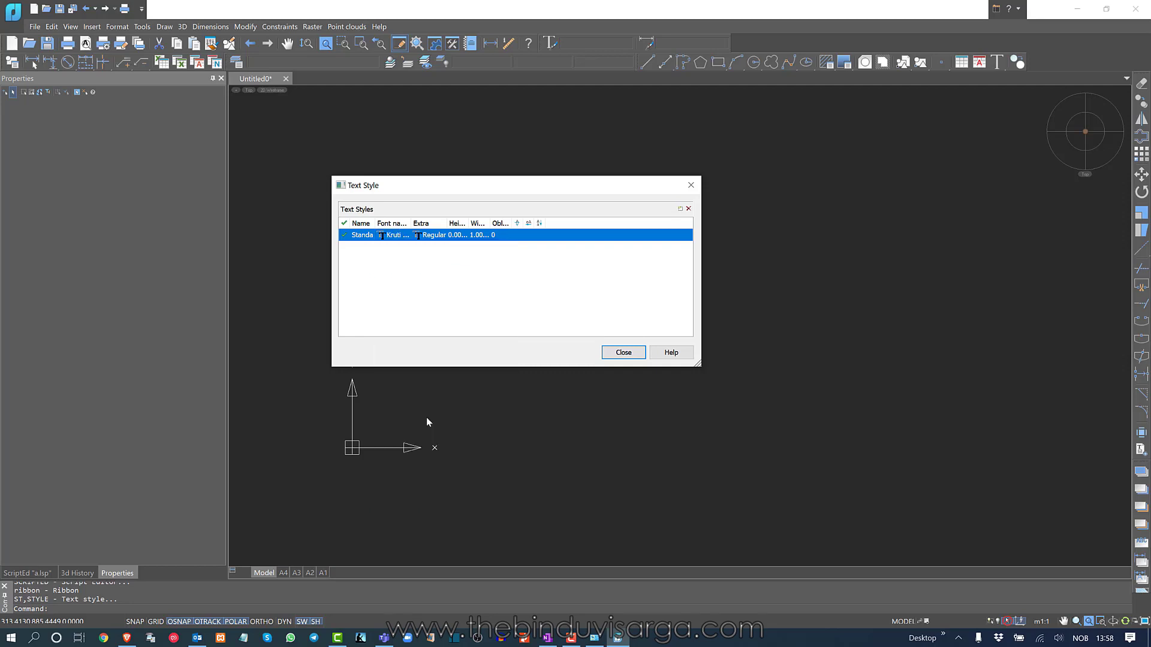
click(436, 237)
click(623, 353)
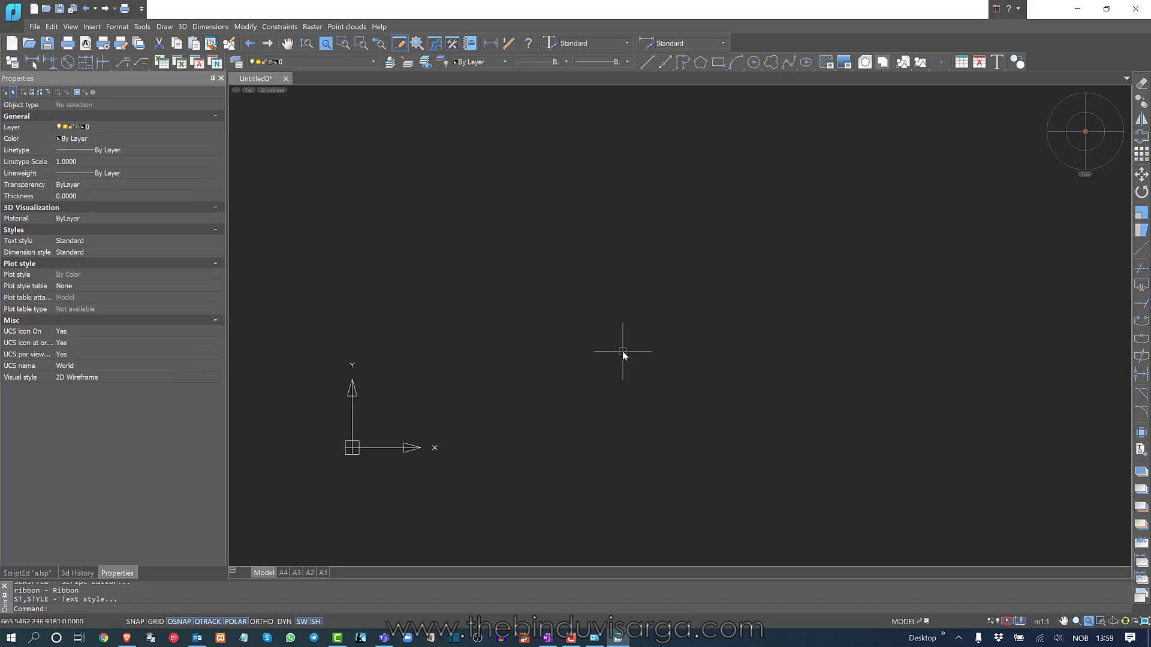
- Start a single-line text in the empty drawing area above the UCS icon, with height 2.5 and rotation 0
middle_drag(627, 327, 604, 349)
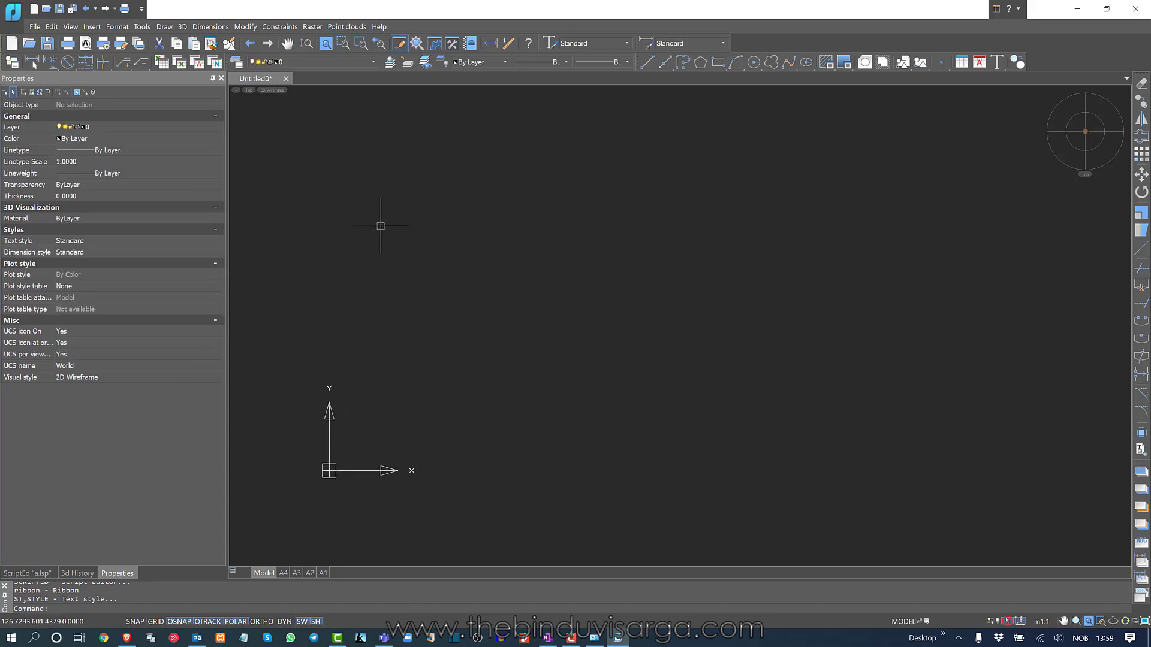
text(text)
key(Return)
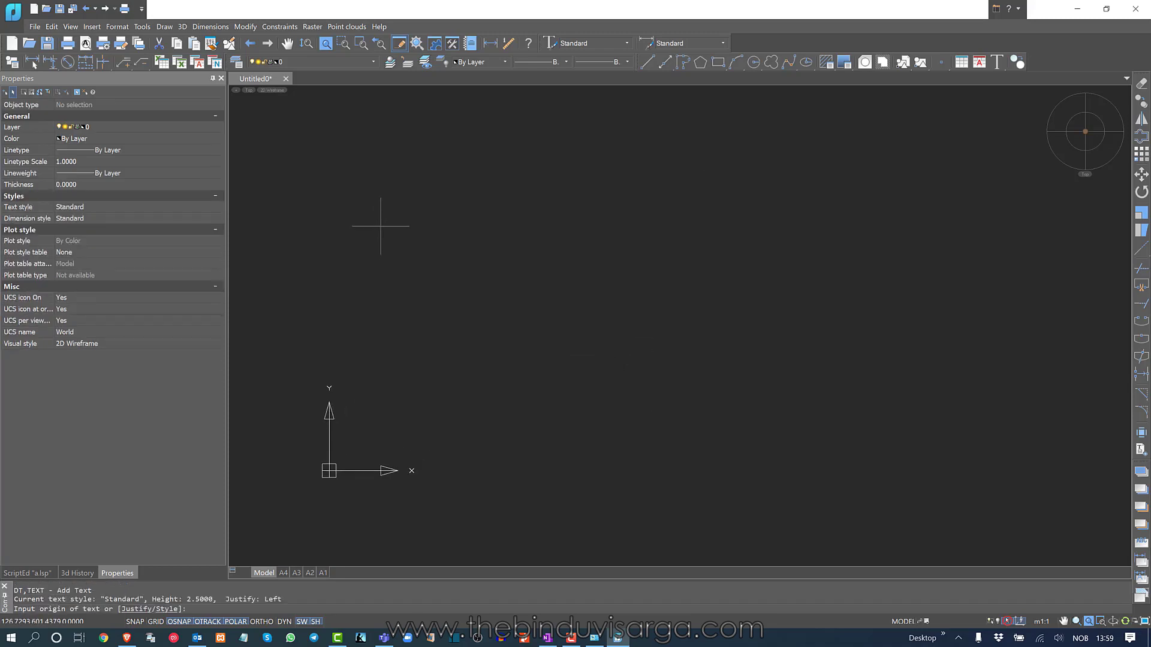
click(453, 289)
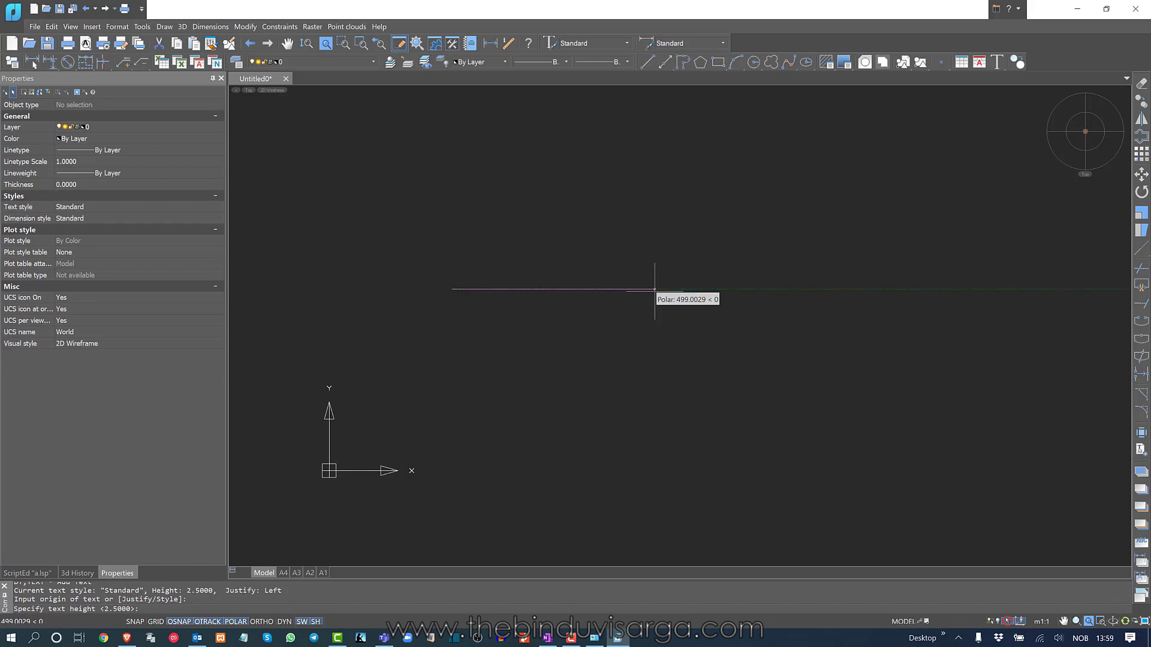
click(654, 290)
click(655, 289)
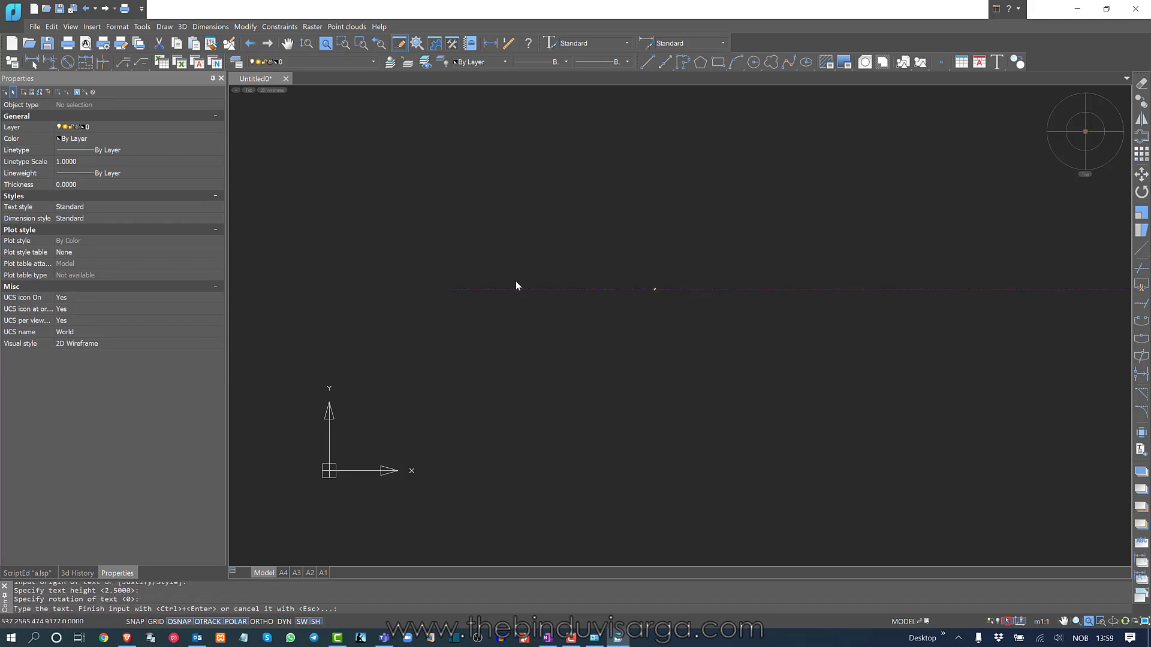
- Enter the Hindi sample text "ंरकहंकरहरीकहकीह" and finish the text object
scroll(473, 301, up, 2)
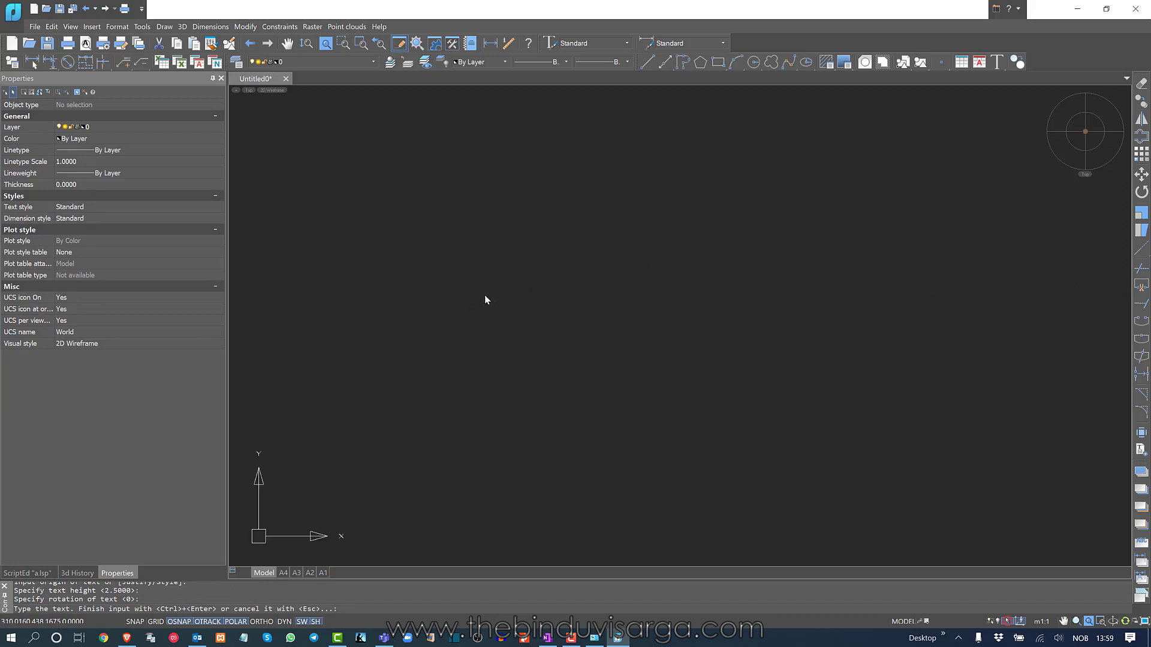
scroll(486, 296, up, 2)
text(रकहंकरह)
scroll(503, 267, up, 5)
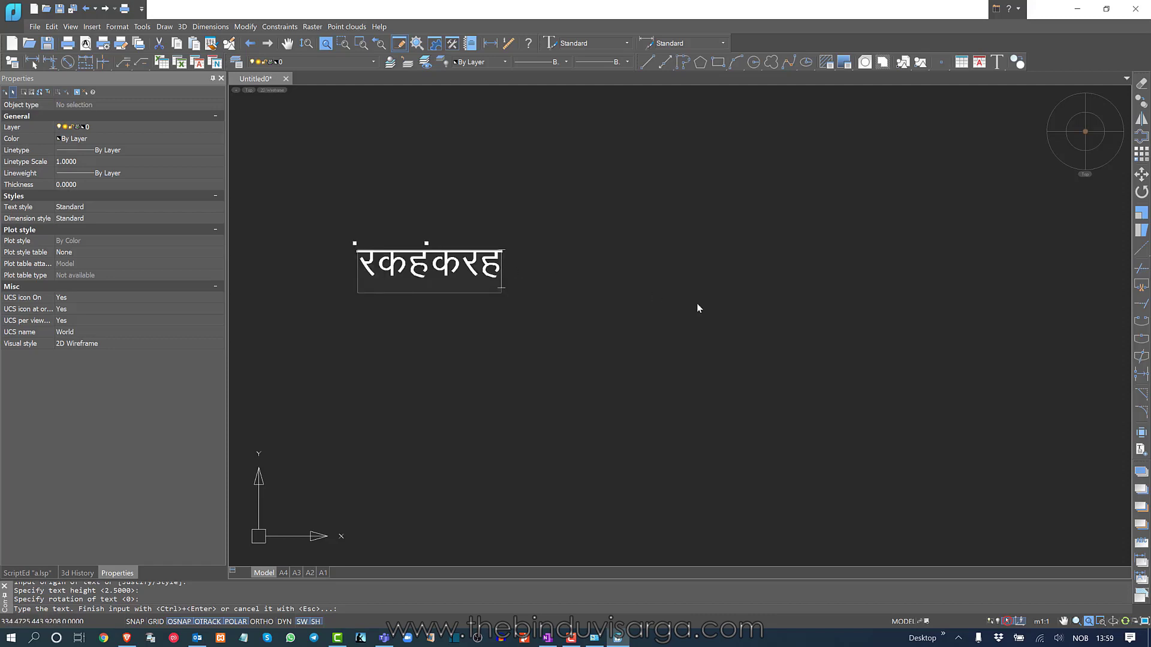
text(रीकहकीह)
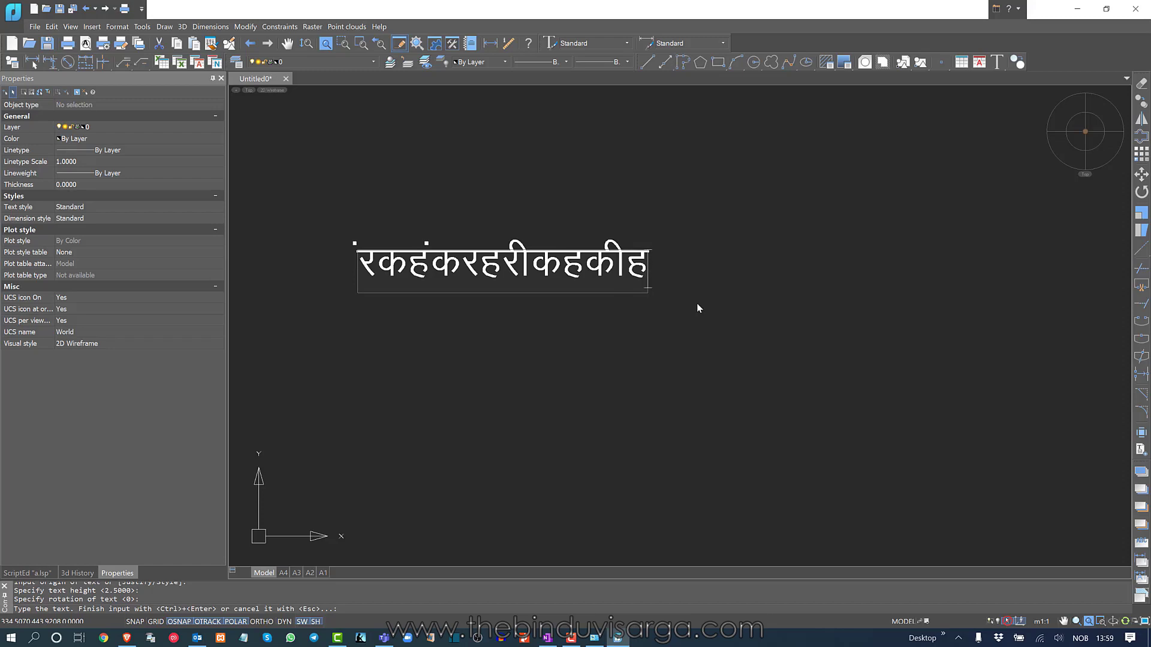
key(ctrl+Return)
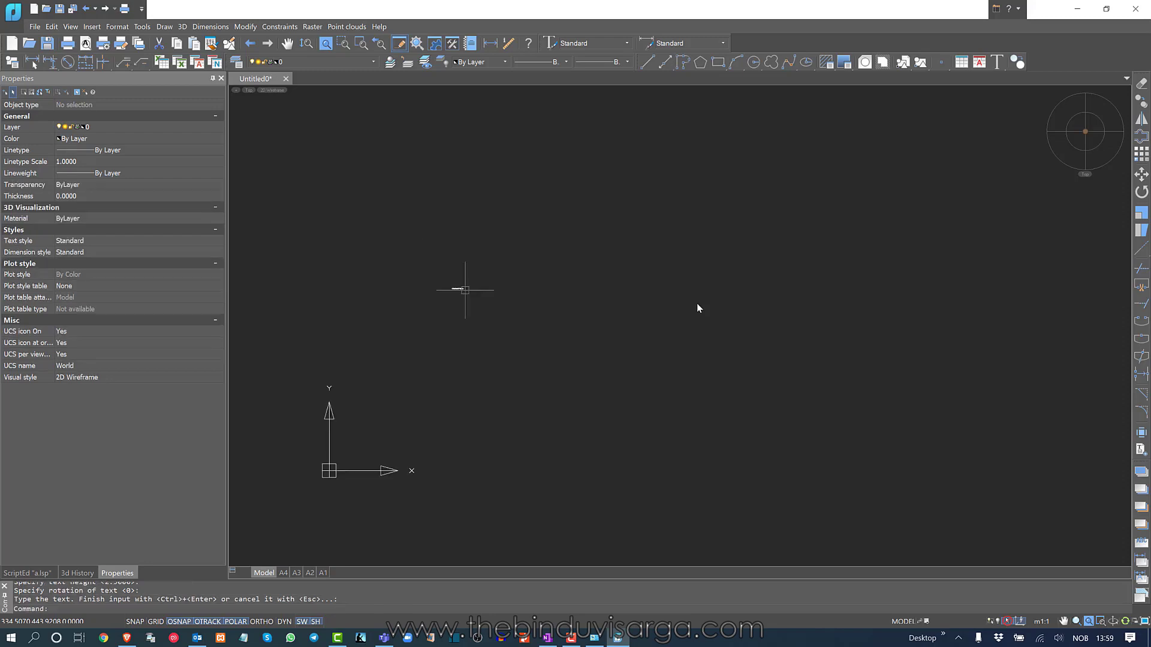
- Examine closely how the Hindi text is rendered in the Kruti Dev 010 font
scroll(640, 299, up, 5)
middle_drag(351, 259, 518, 298)
scroll(518, 298, up, 2)
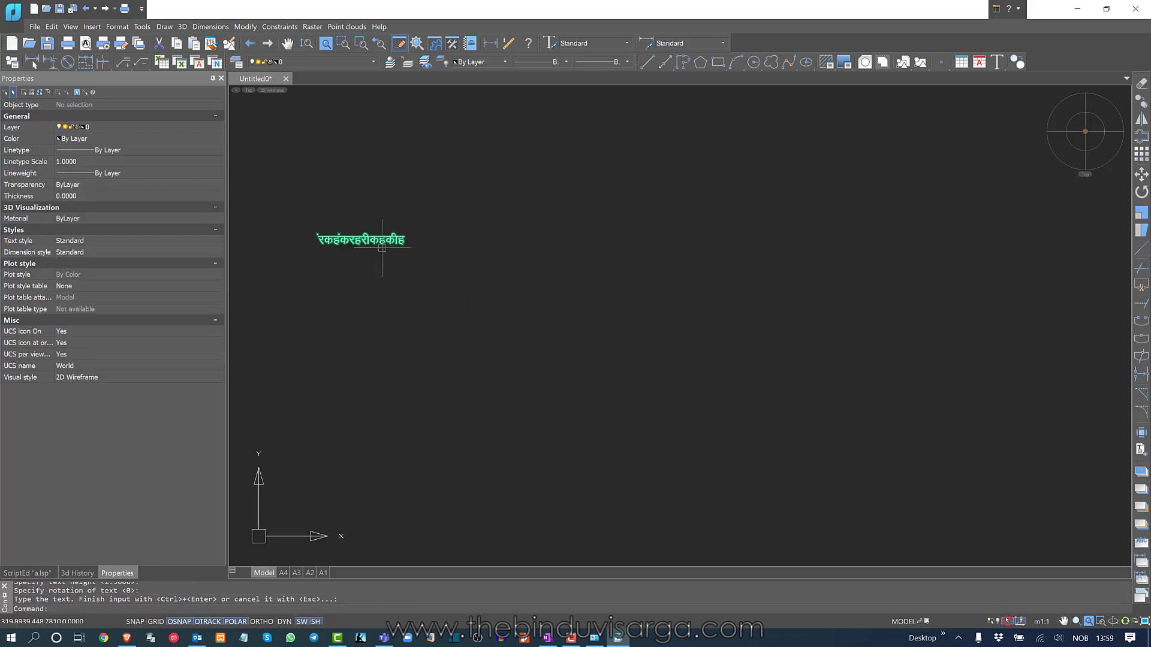
scroll(382, 248, up, 7)
mouse_move(367, 258)
middle_down()
mouse_move(641, 297)
mouse_move(663, 280)
mouse_move(604, 275)
middle_up()
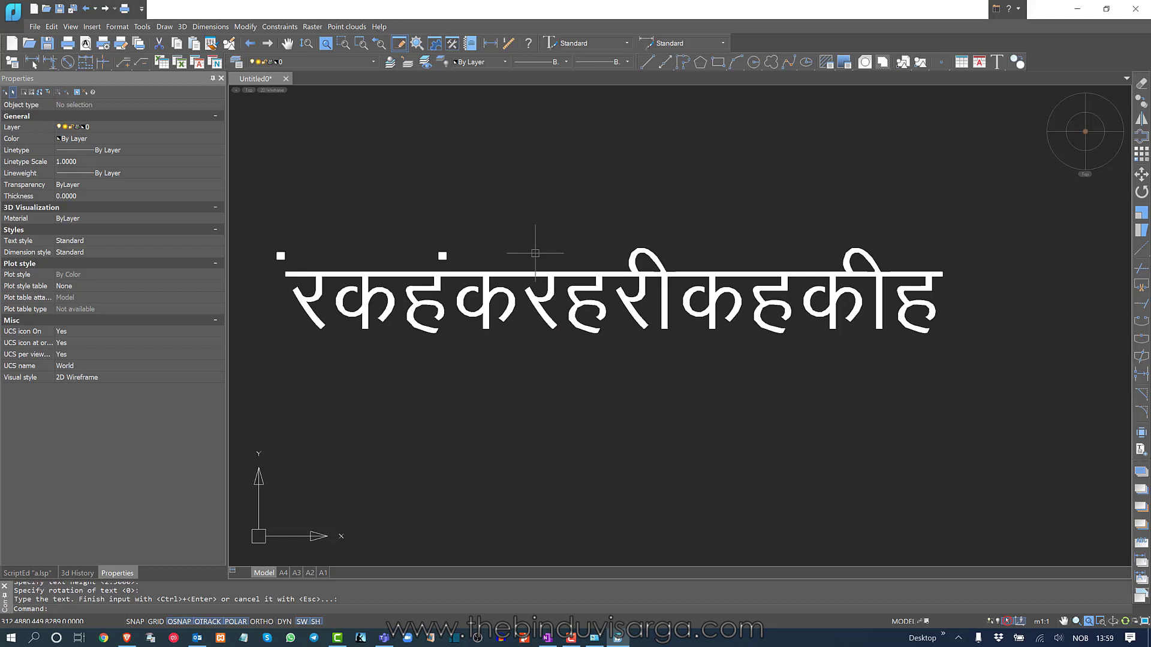
scroll(535, 253, down, 2)
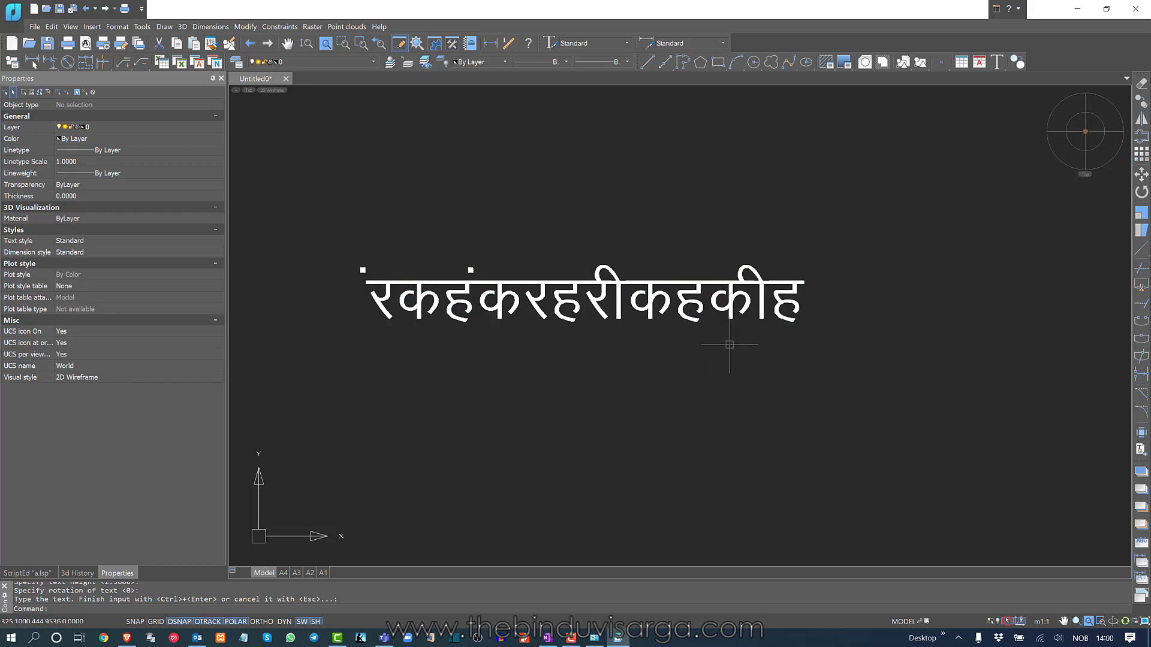
middle_drag(646, 339, 759, 335)
scroll(730, 325, up, 2)
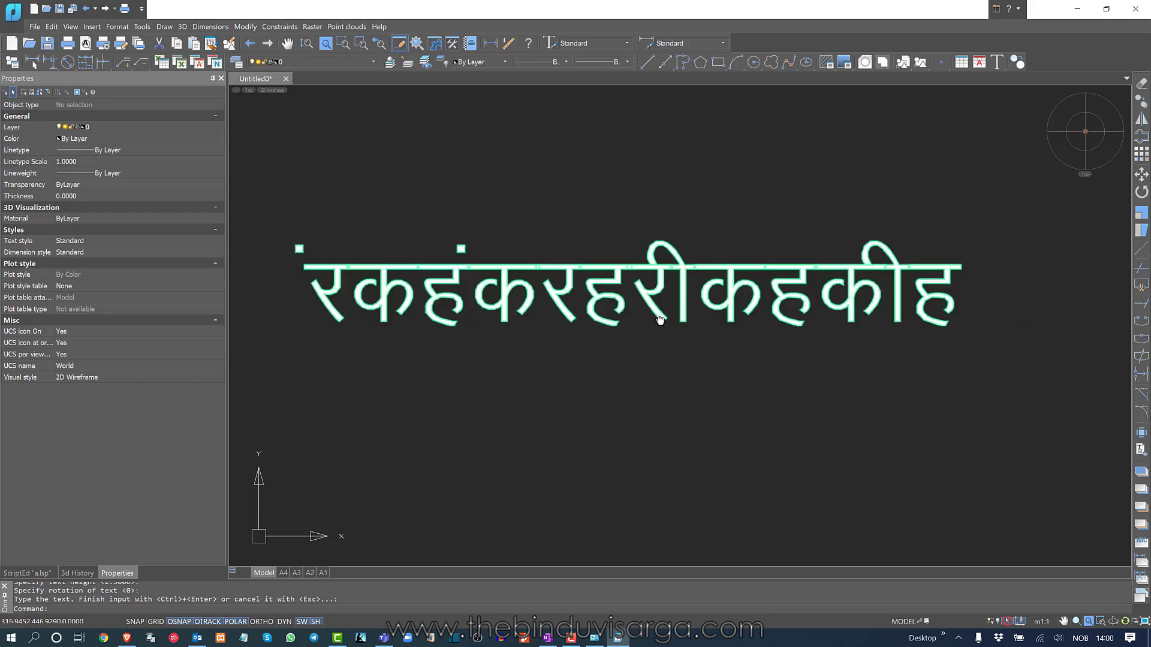
middle_drag(586, 326, 567, 324)
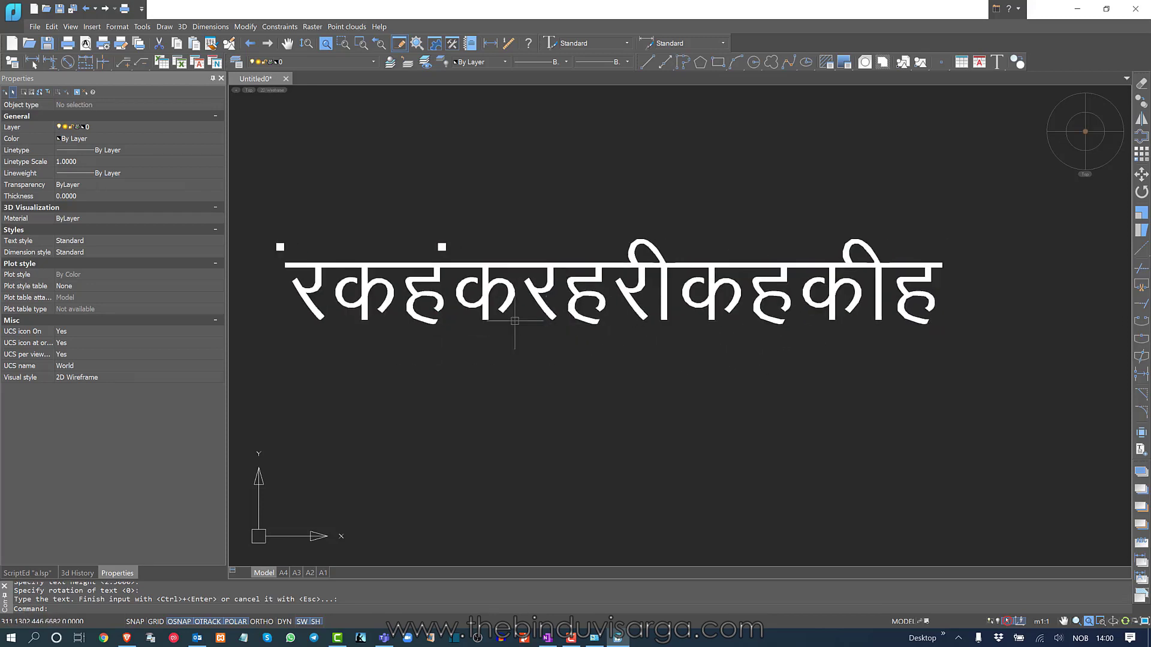
- Set the Standard text style's font to Transport with the Medium variant and finish editing the text styles
click(117, 27)
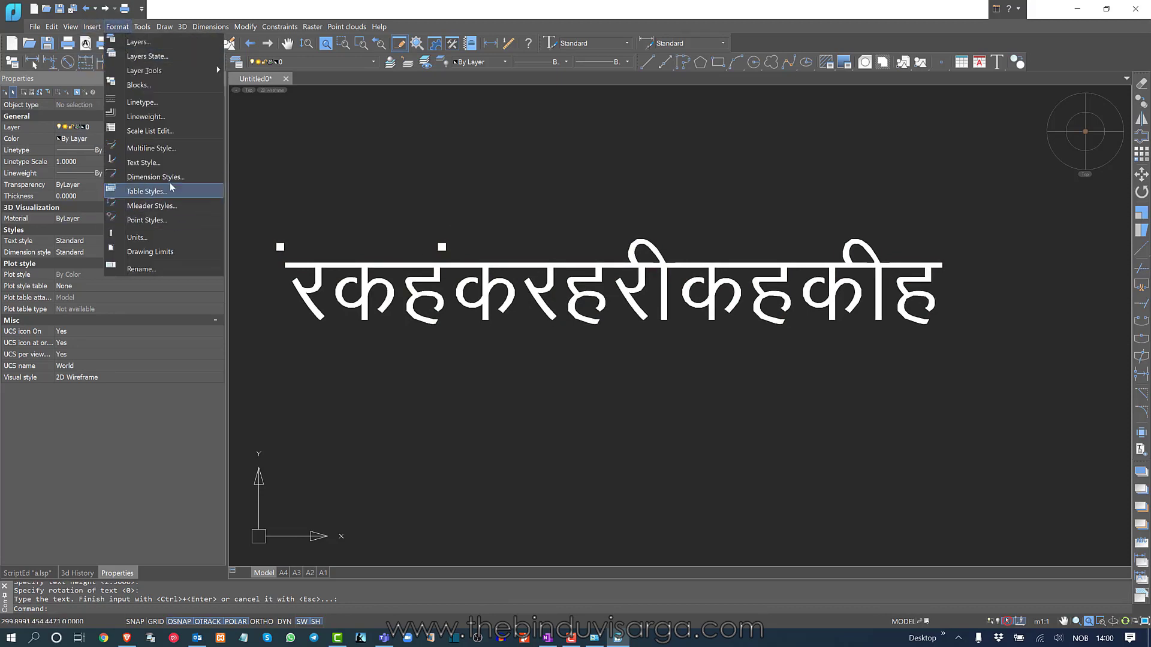
click(143, 163)
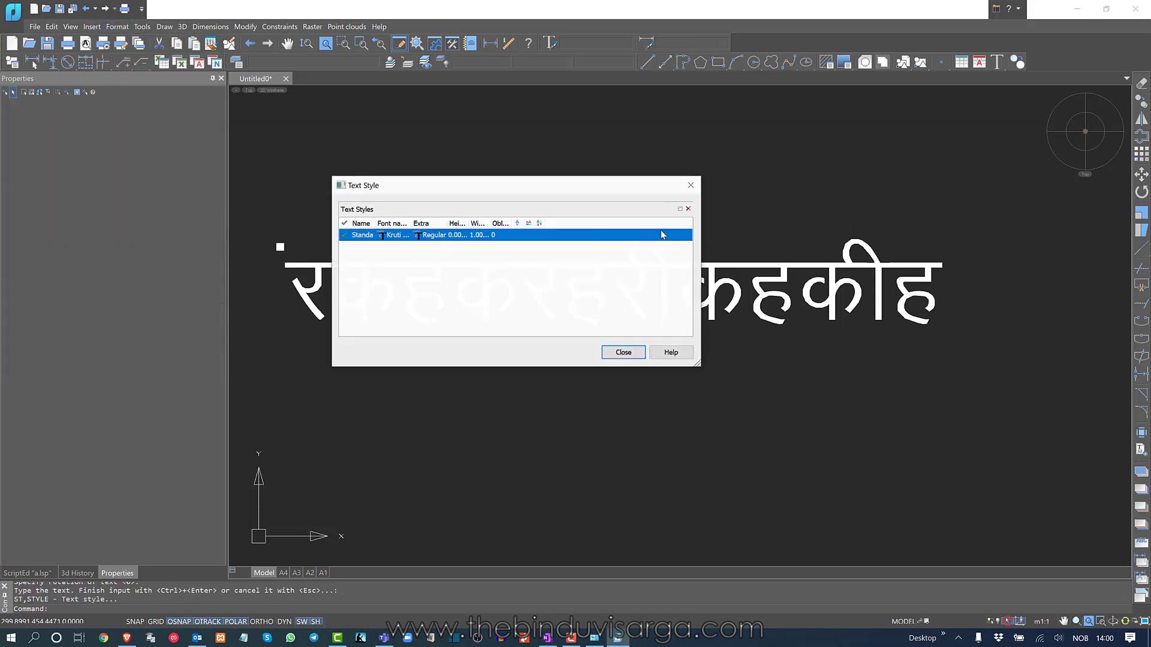
click(398, 235)
click(406, 235)
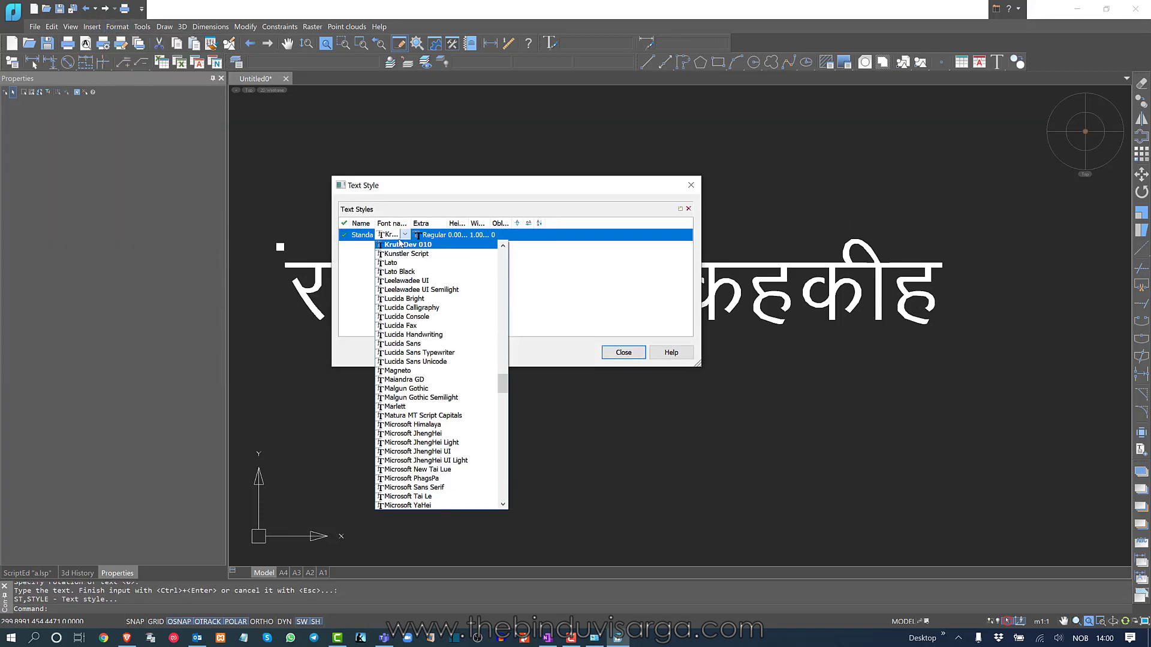
scroll(412, 375, down, 5)
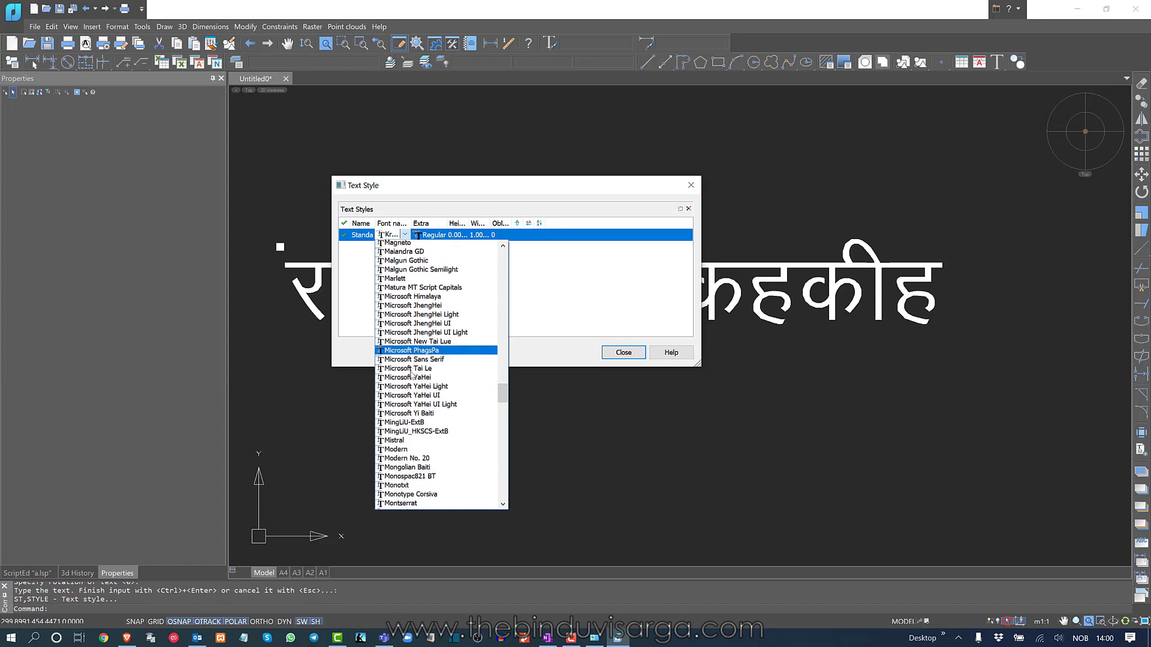
scroll(412, 375, down, 20)
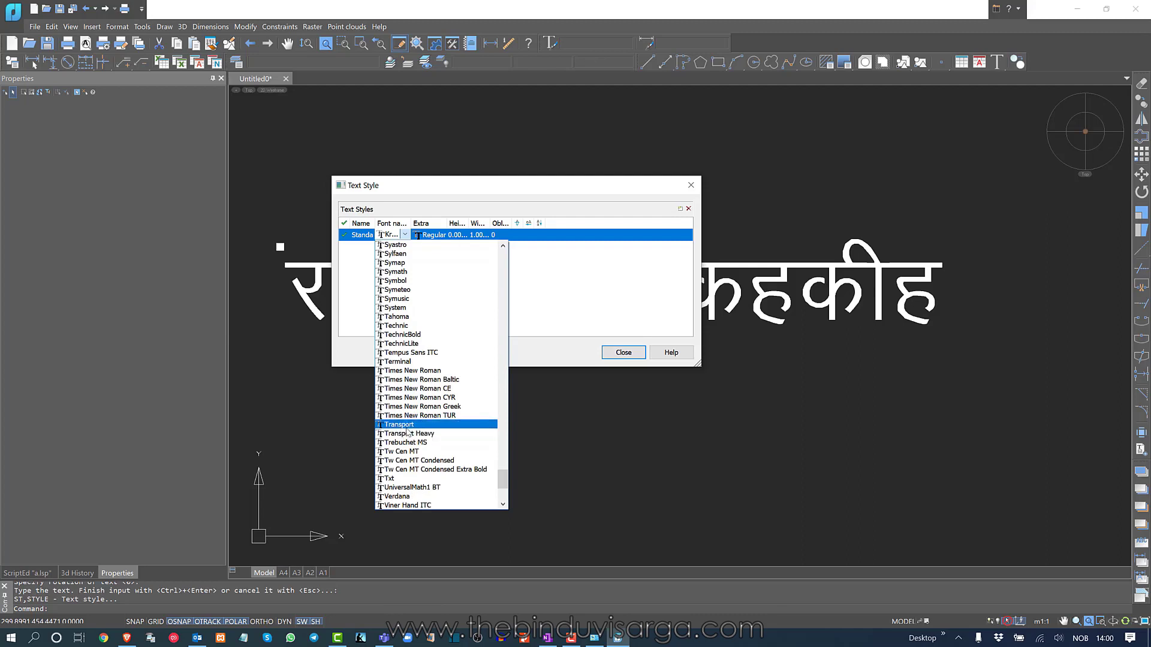
click(407, 431)
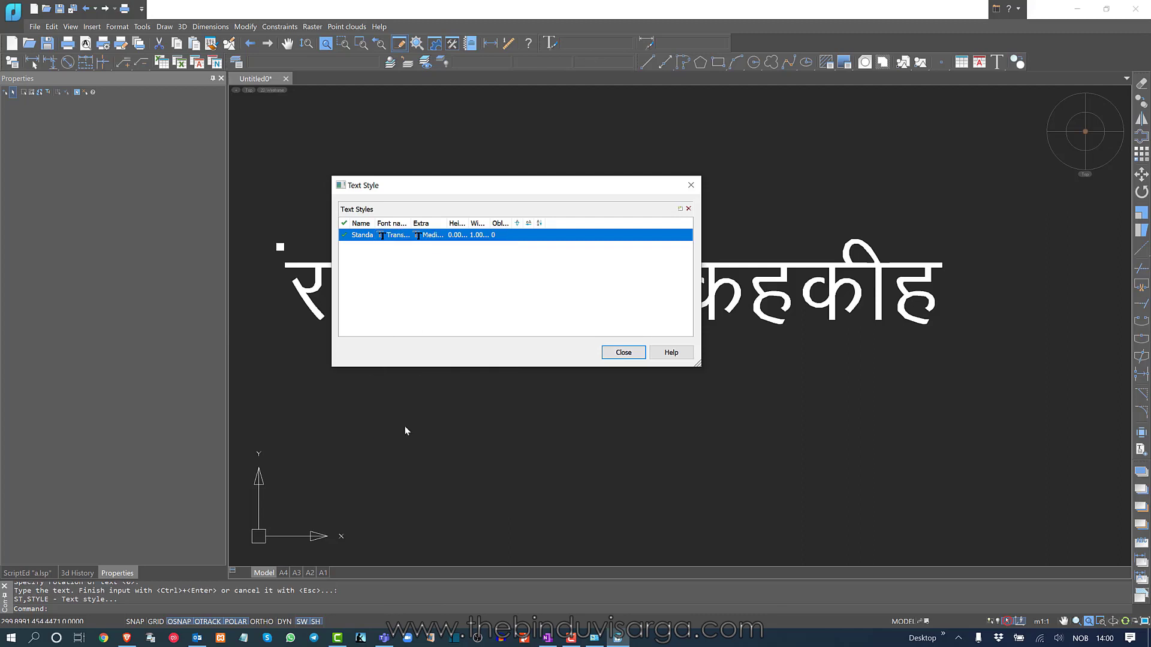
click(426, 235)
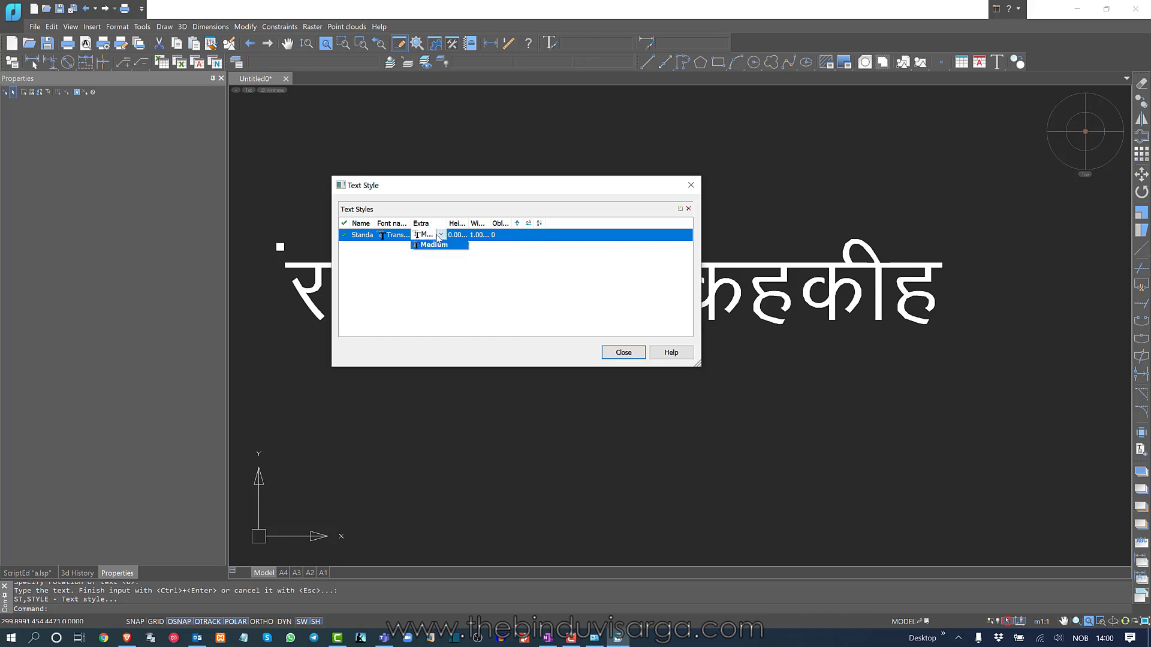
click(427, 246)
drag(479, 188, 601, 353)
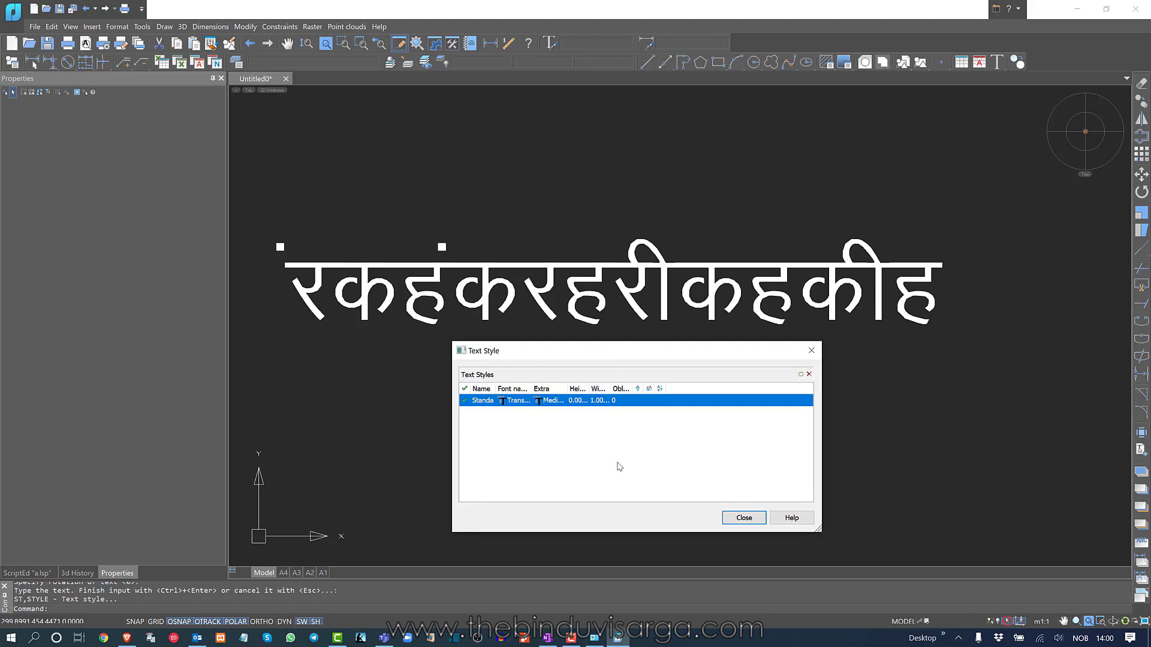
click(741, 518)
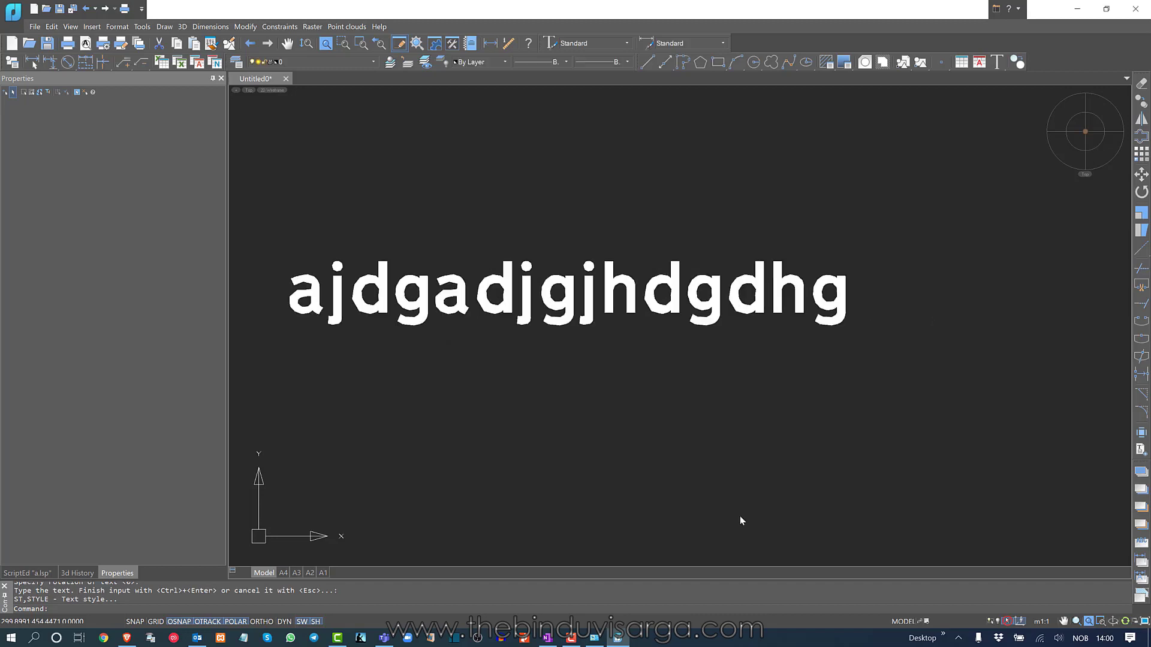
- Check the sample text in its new font, and undo the last text style change and the text's creation
mouse_move(518, 363)
middle_down()
mouse_move(663, 358)
mouse_move(620, 300)
mouse_move(598, 329)
middle_up()
scroll(550, 283, up, 2)
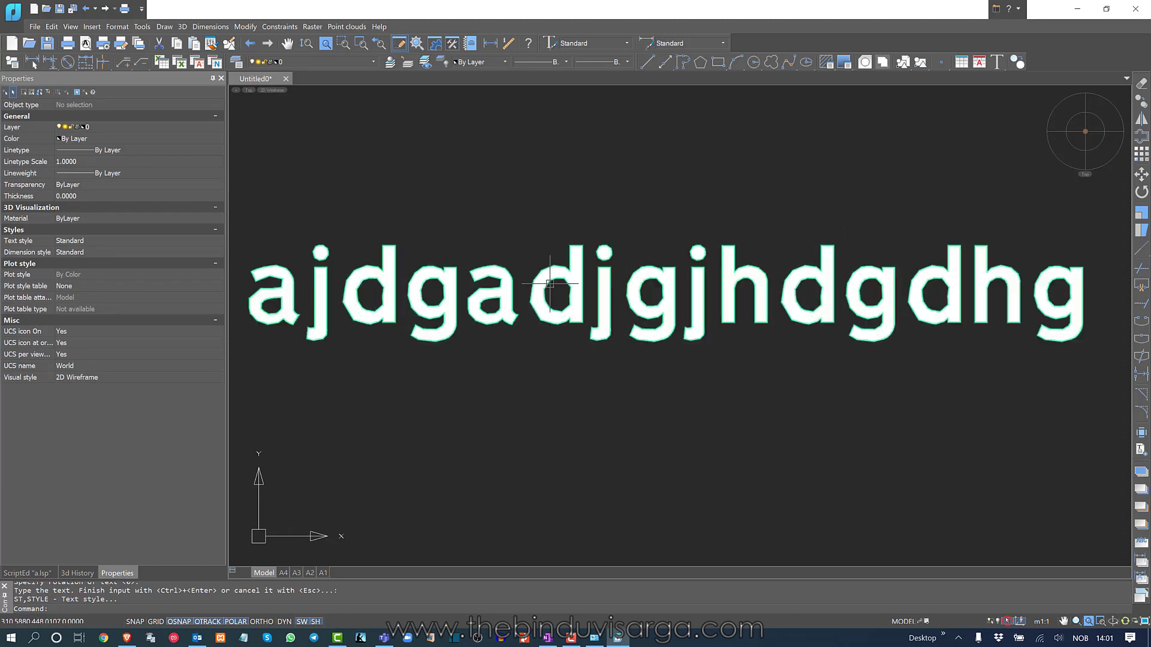
key(ctrl+z)
key(ctrl+z)
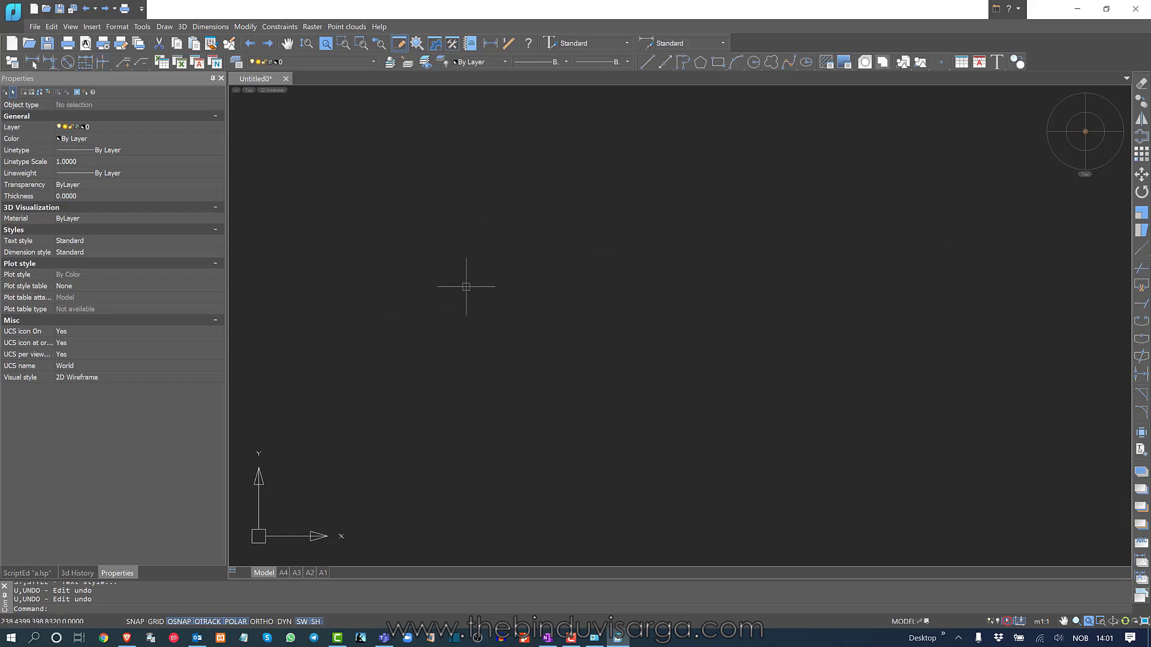
middle_drag(482, 364, 500, 297)
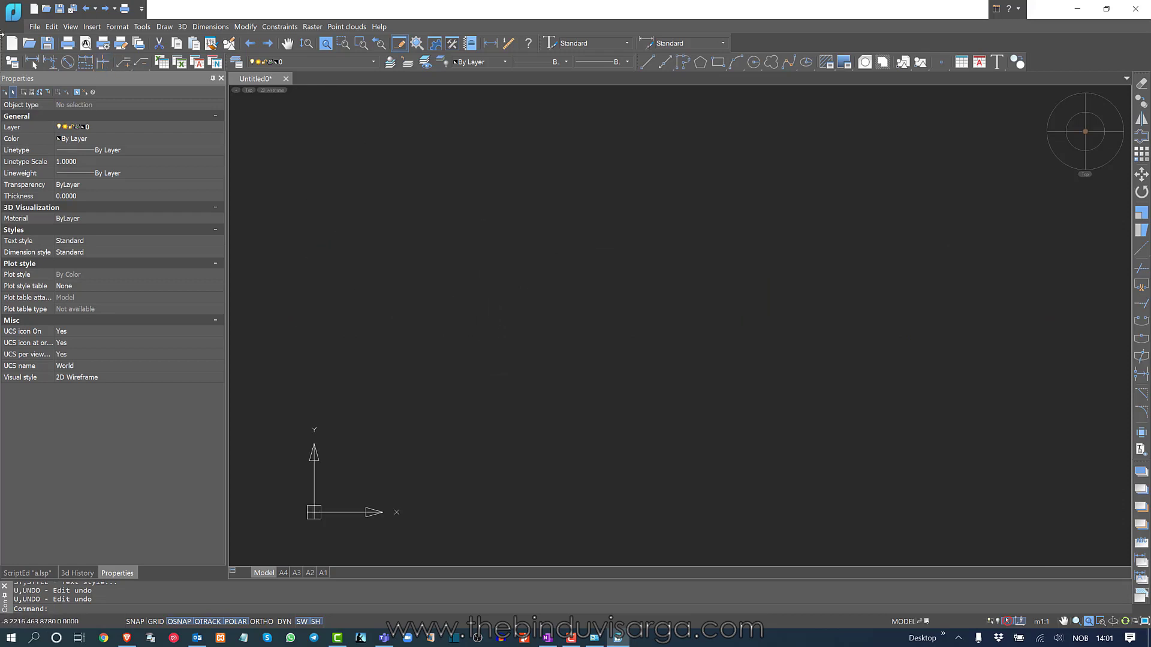
click(35, 27)
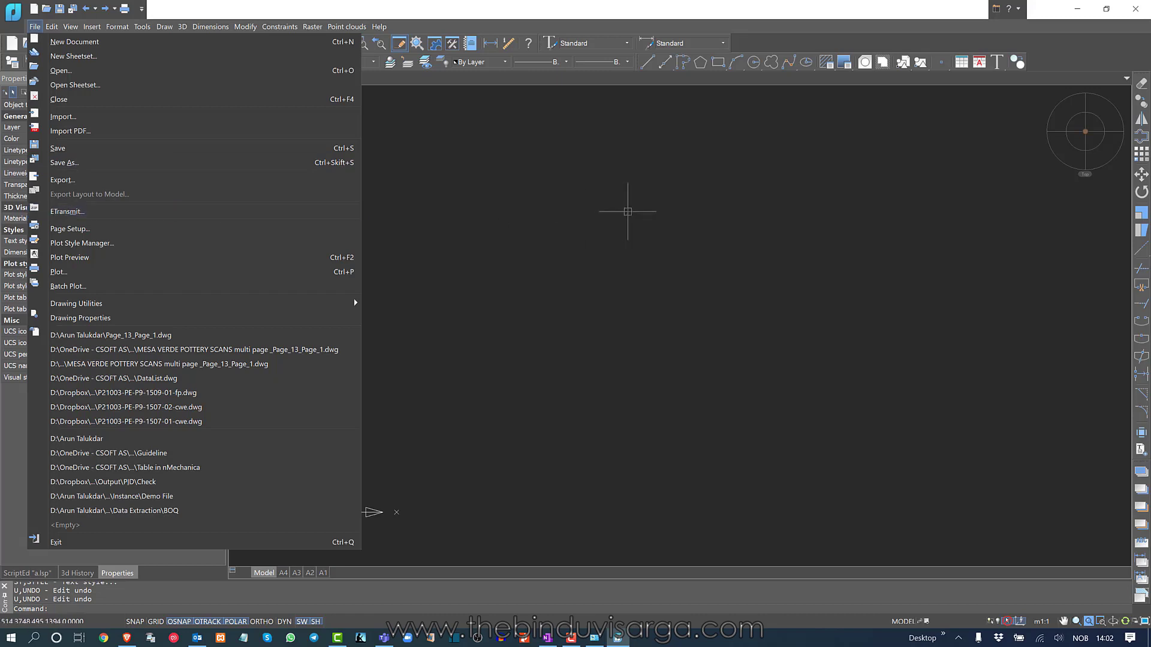
click(738, 388)
middle_drag(754, 371, 672, 383)
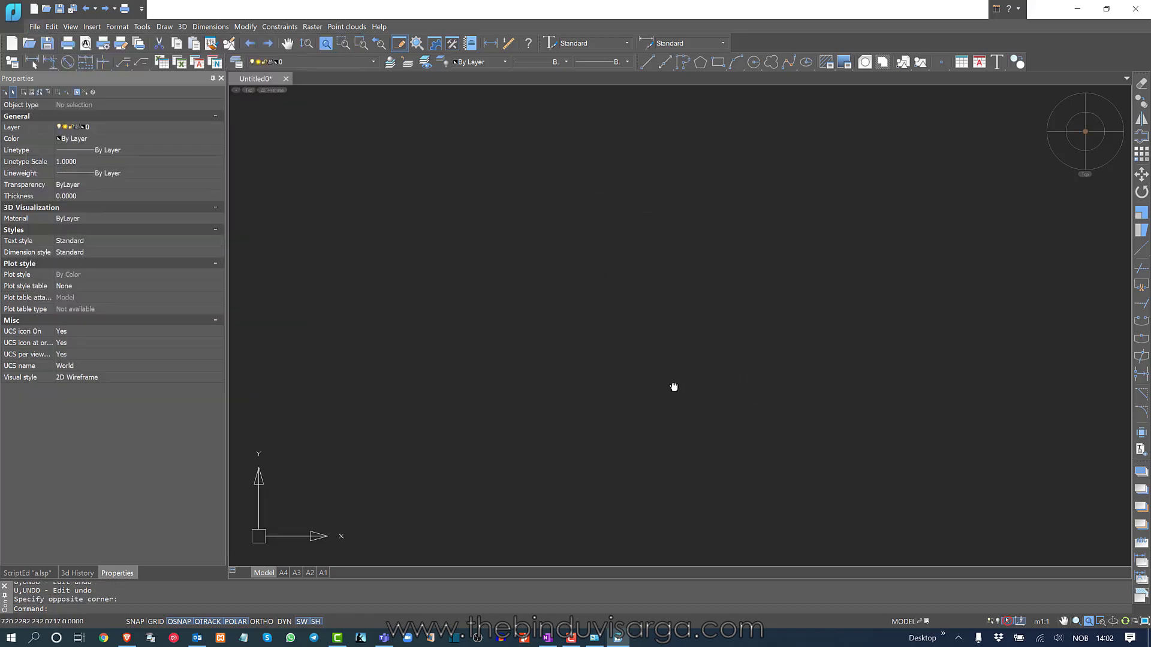
scroll(708, 321, down, 2)
middle_drag(708, 309, 621, 377)
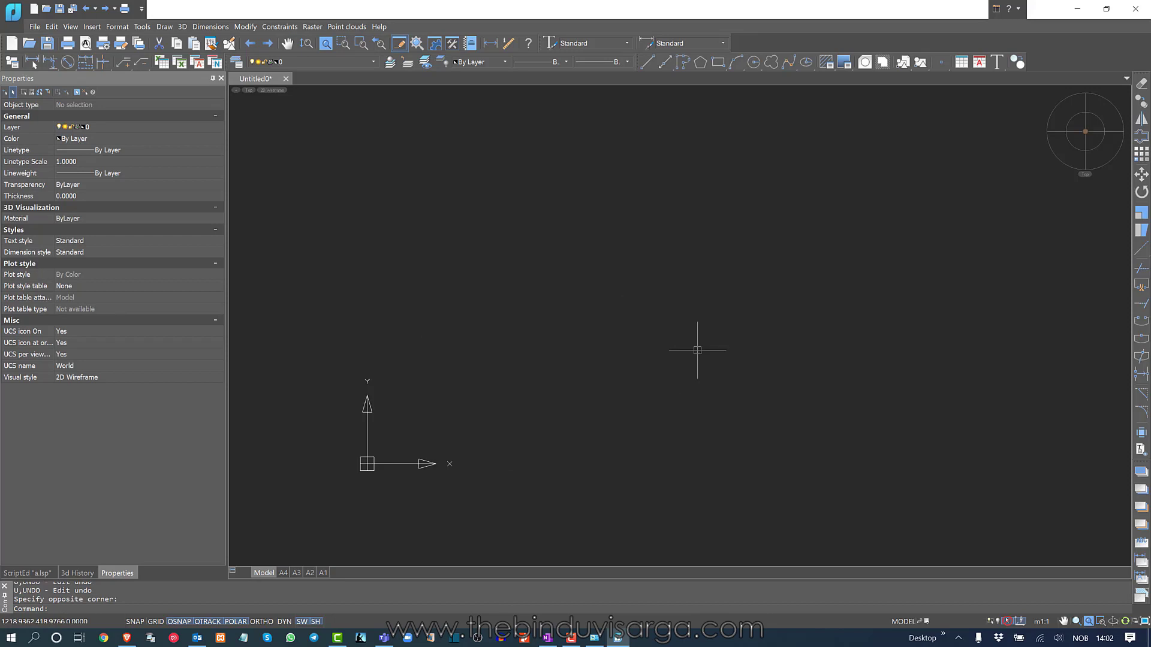